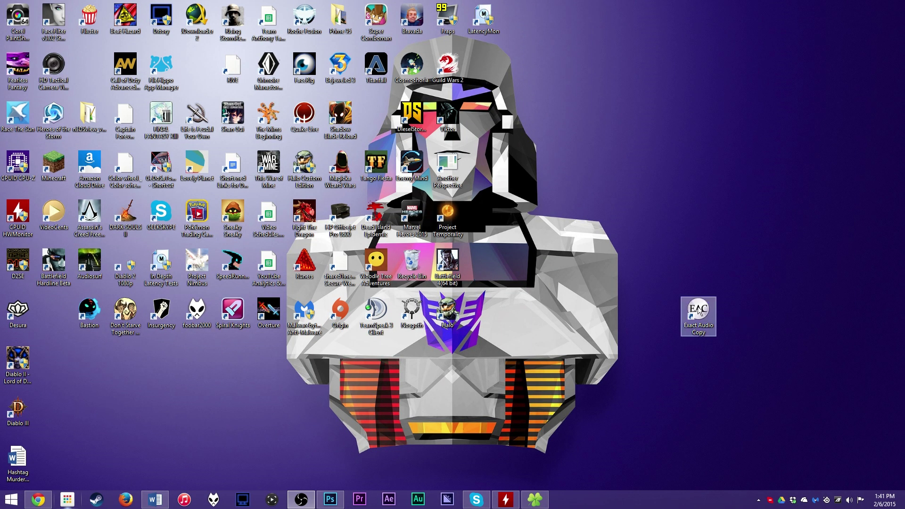
Step: Move the Exact Audio Copy desktop shortcut higher, right of the central artwork, and deselect it
left_click_drag(708, 312, 634, 121)
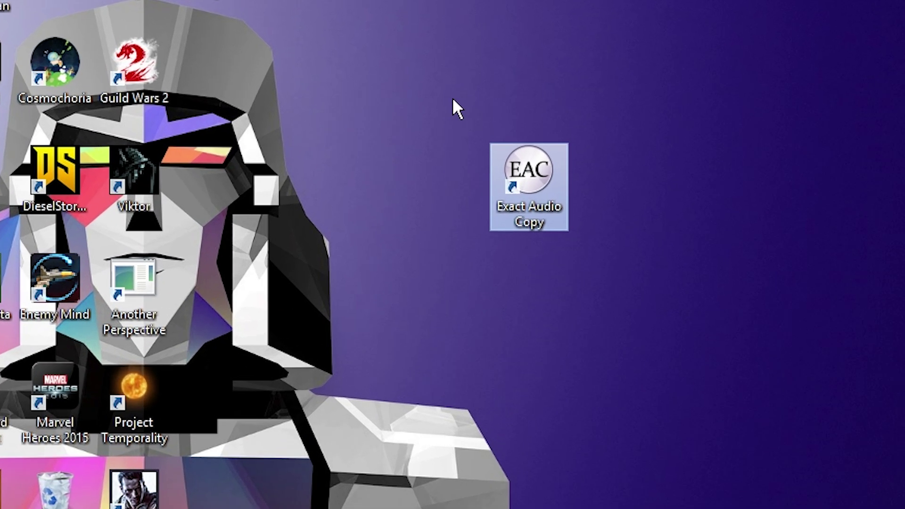
left_click_drag(591, 81, 673, 176)
left_click_drag(588, 453, 588, 453)
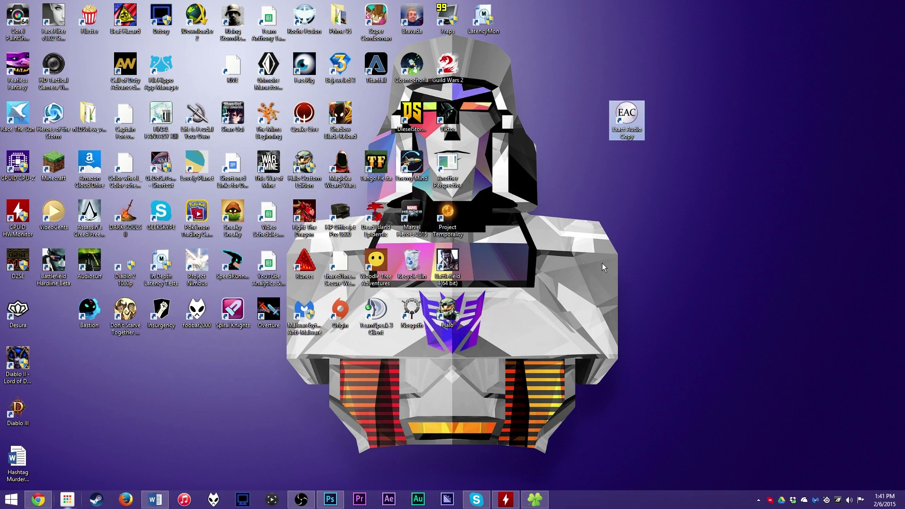
left_click(628, 174)
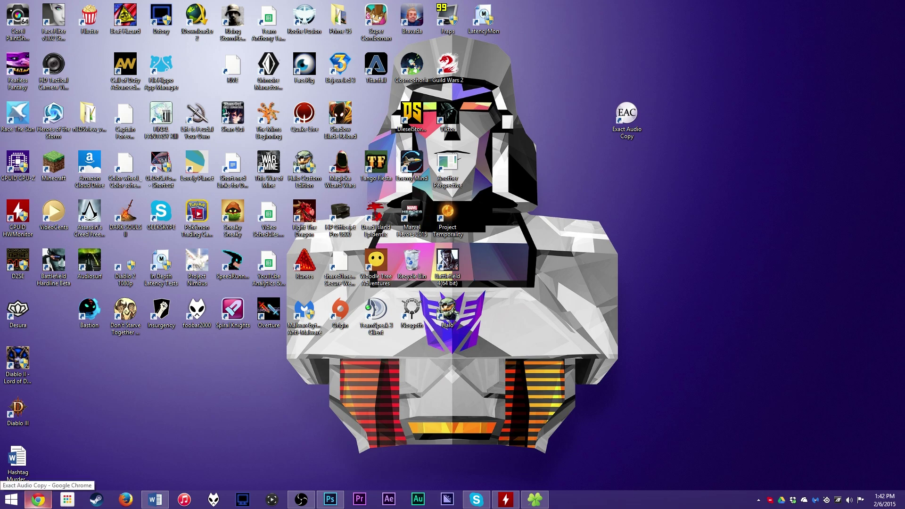
left_click(38, 500)
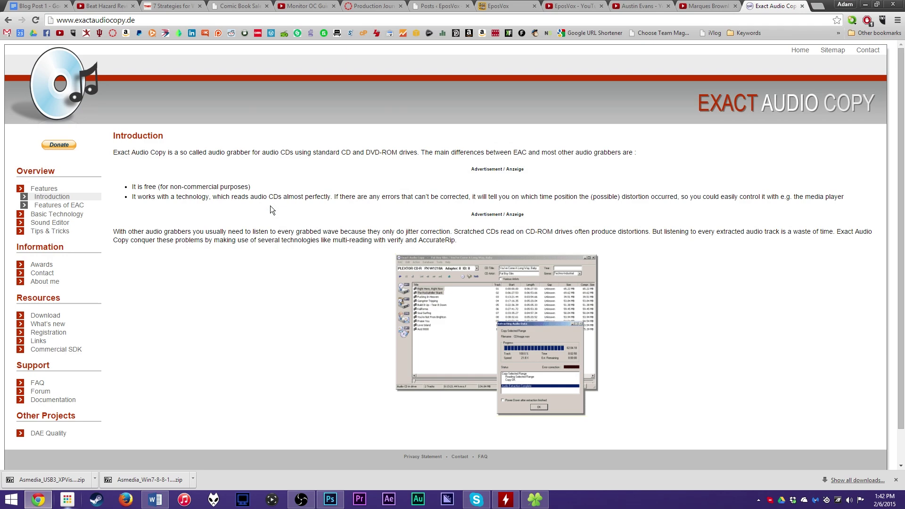
left_click(65, 19)
type("w")
key("Return")
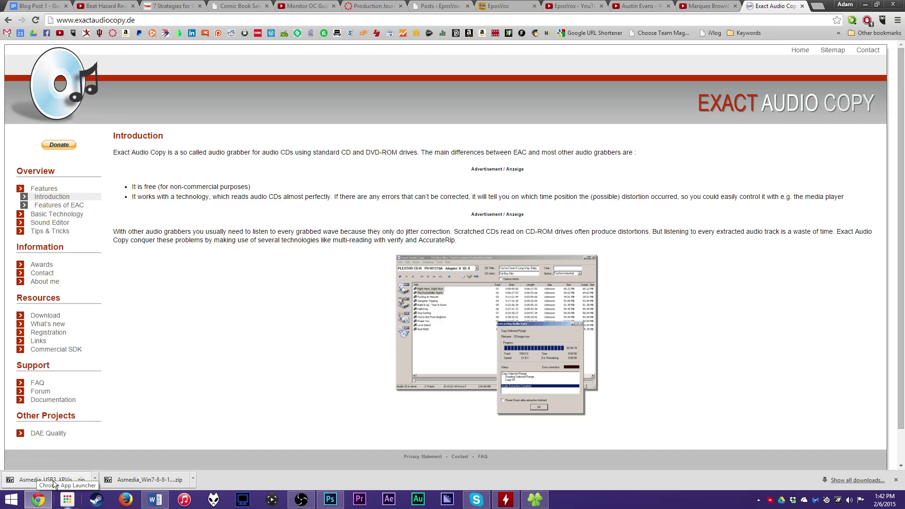
left_click(38, 499)
double_click(615, 114)
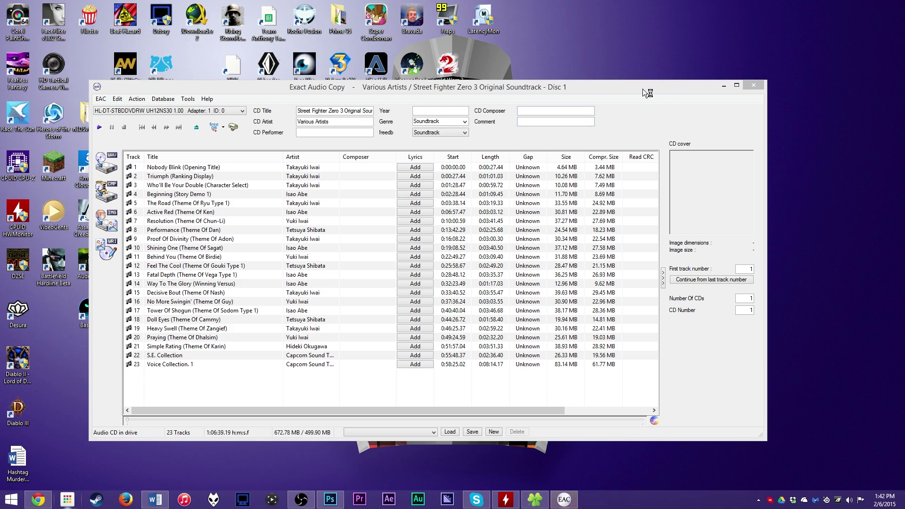
Step: Maximize the EAC window listing the 23 Street Fighter Zero 3 soundtrack tracks and open the EAC menu
left_click(737, 85)
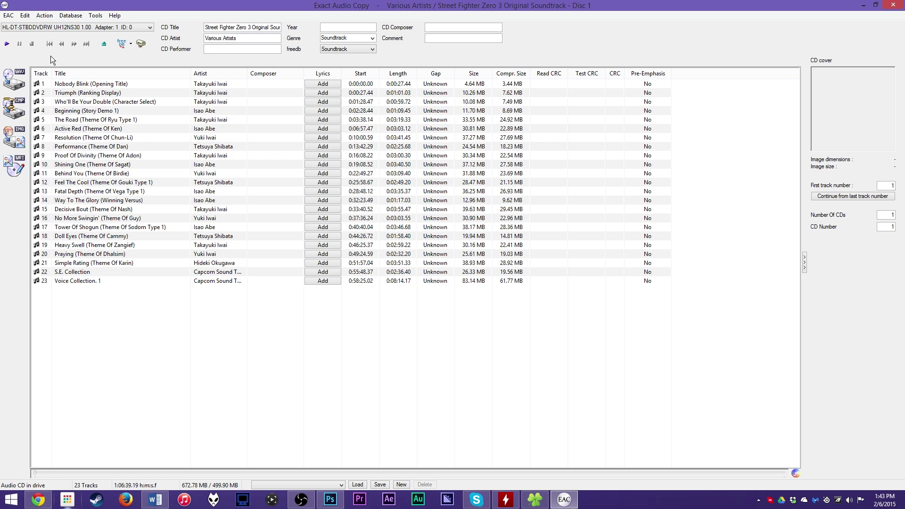
left_click(9, 16)
left_click(9, 15)
left_click(9, 17)
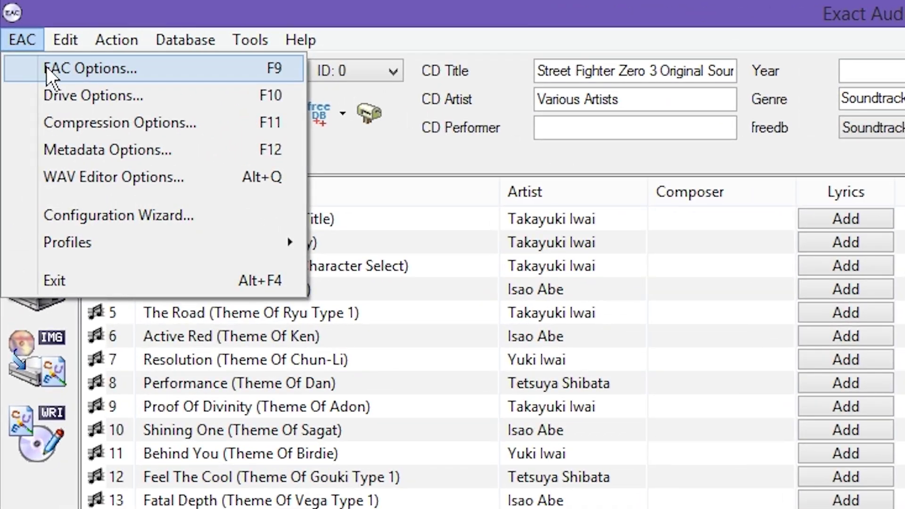
Step: Open EAC Options and review its Directories, Extraction and General settings pages
left_click(20, 26)
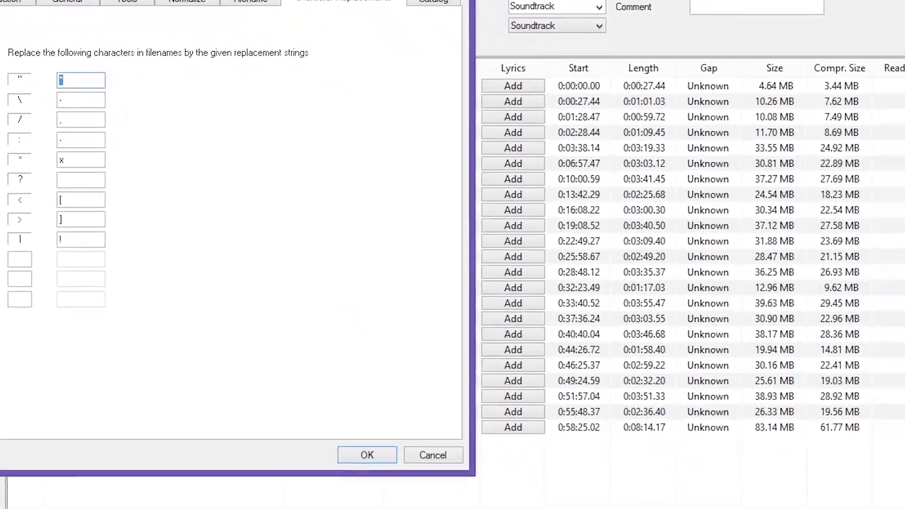
left_click_drag(141, 22, 561, 280)
left_click(278, 89)
left_click(278, 76)
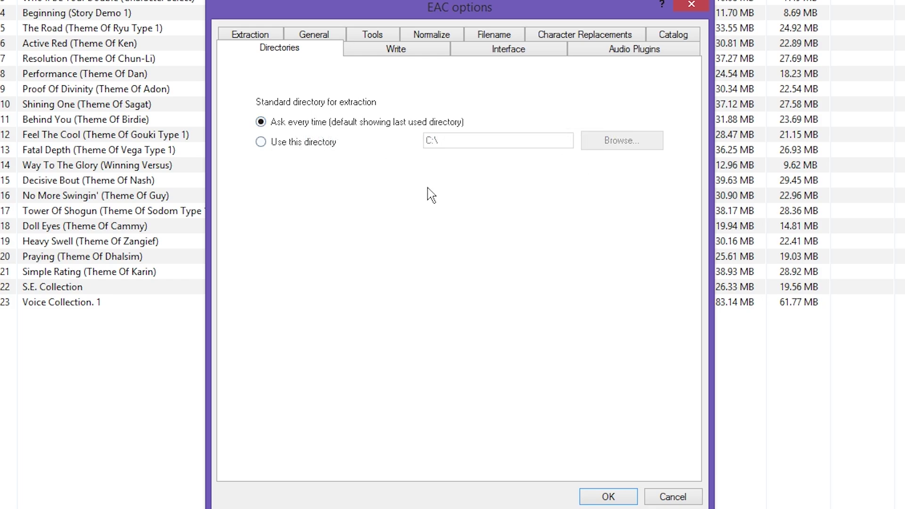
left_click(249, 34)
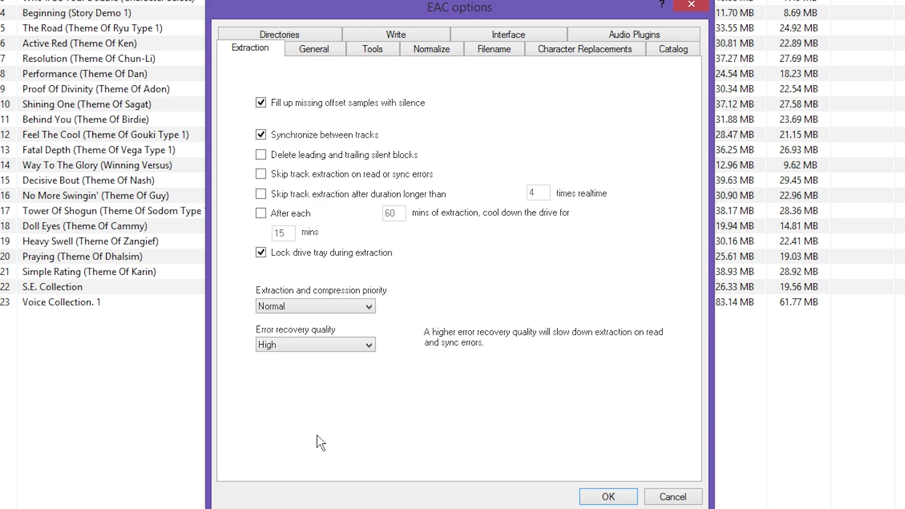
left_click(314, 50)
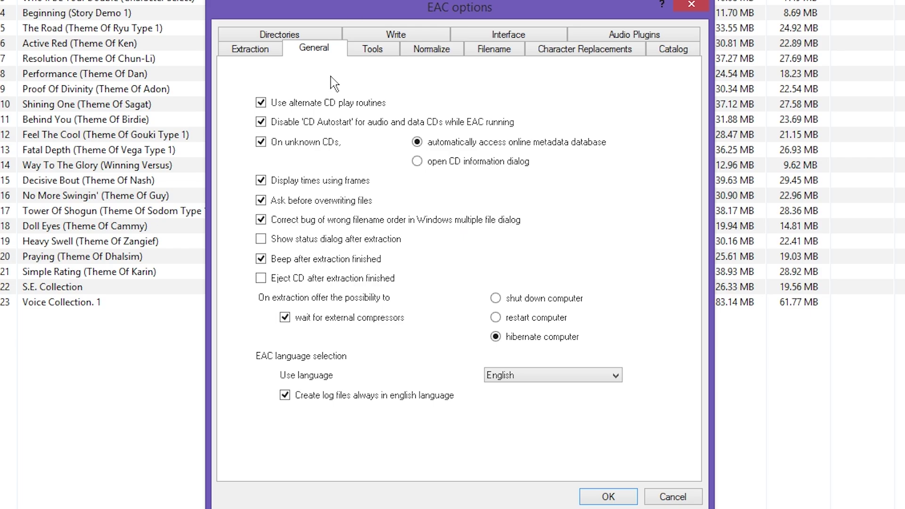
Step: Review Tools, Normalize and Filename, keep the %artist% - %albumtitle% - %tracknr2% - %title% scheme, and save
left_click(364, 52)
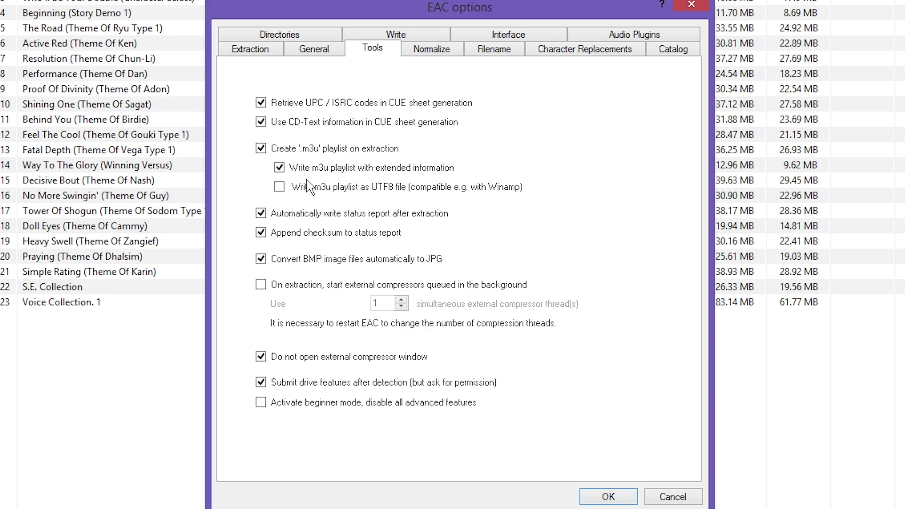
left_click(413, 51)
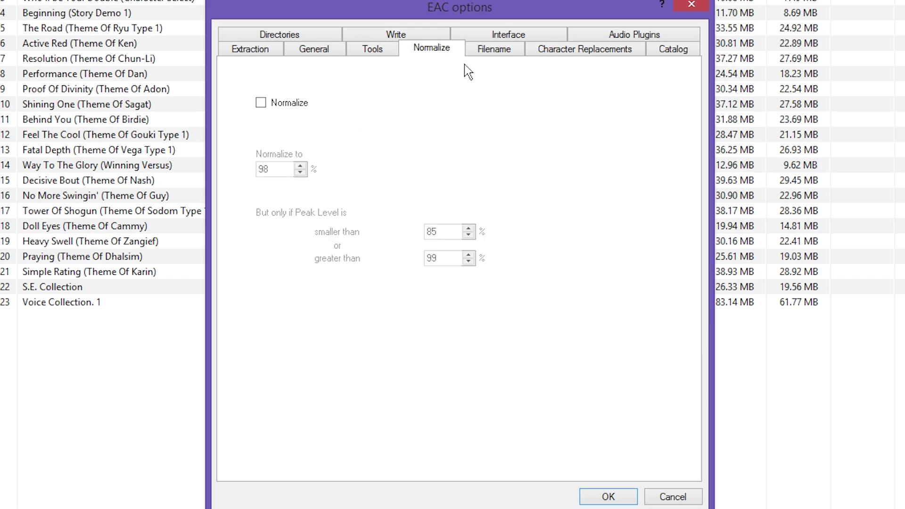
left_click(481, 53)
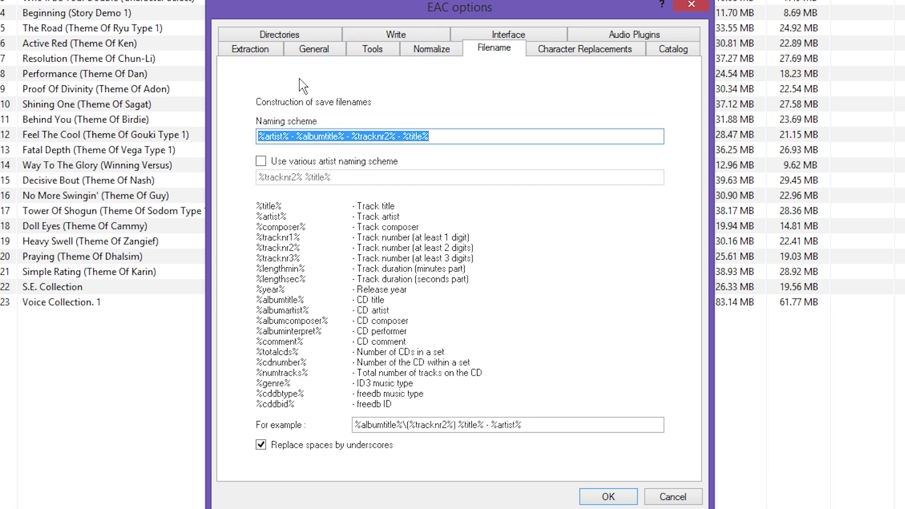
left_click(274, 136)
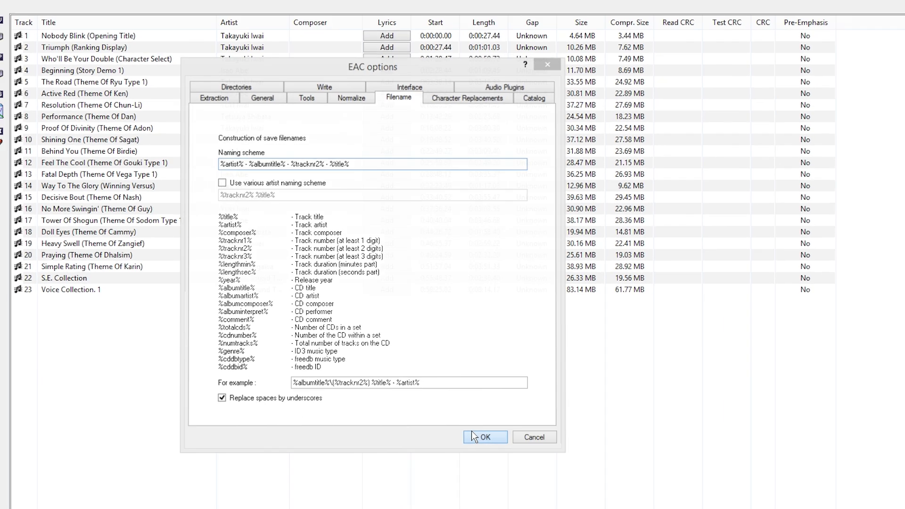
left_click(595, 498)
Step: Open Drive Options and dismiss the information notice so it no longer shows next time
left_click(10, 15)
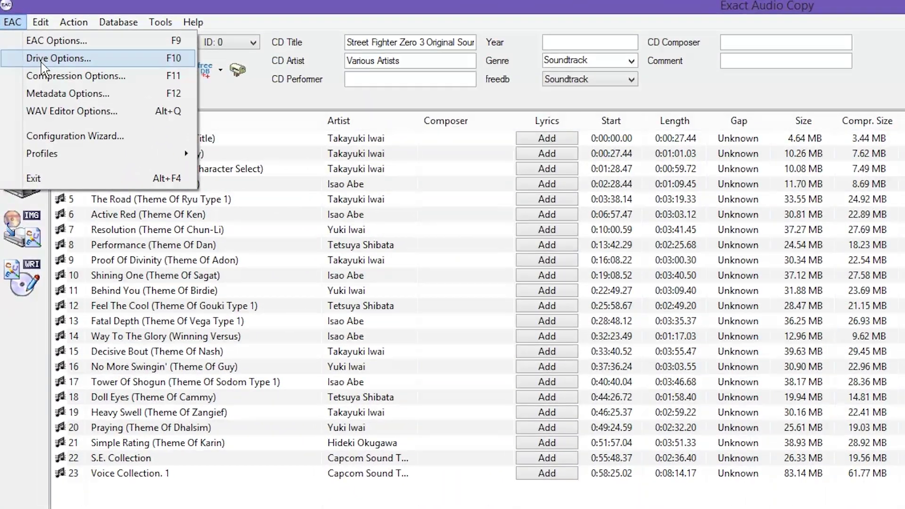
left_click(42, 60)
left_click_drag(71, 54, 498, 267)
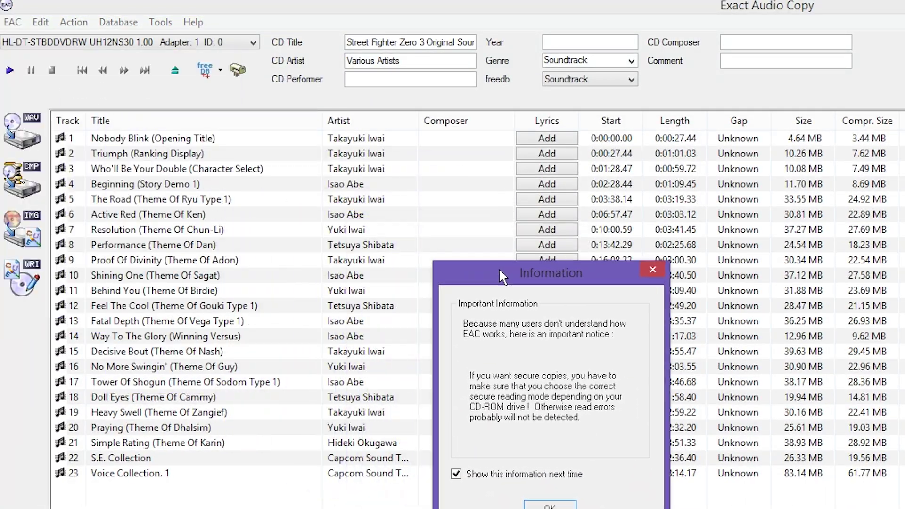
left_click(534, 476)
left_click(559, 506)
Step: Keep read command MMC 1 for the HL-DT-STBDDVDRW UH12NS30 drive and view its +6 read offset
left_click_drag(256, 7, 414, 103)
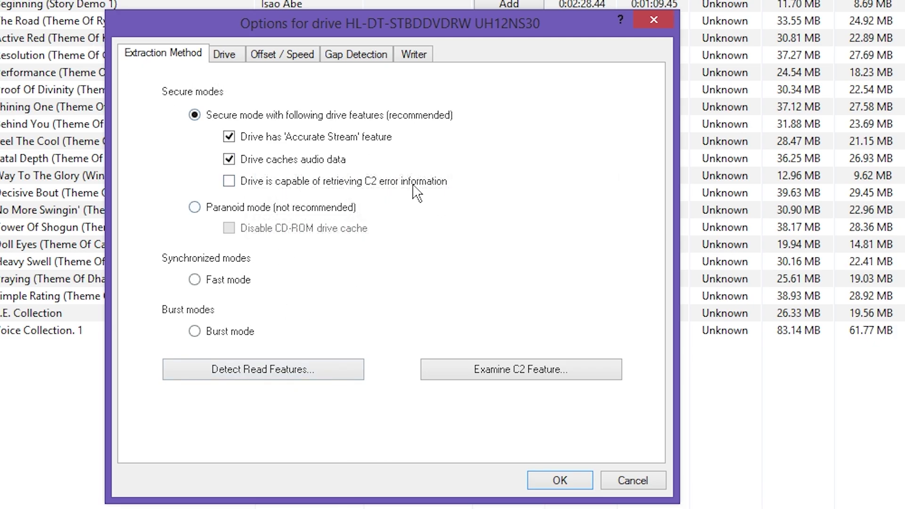
left_click(222, 57)
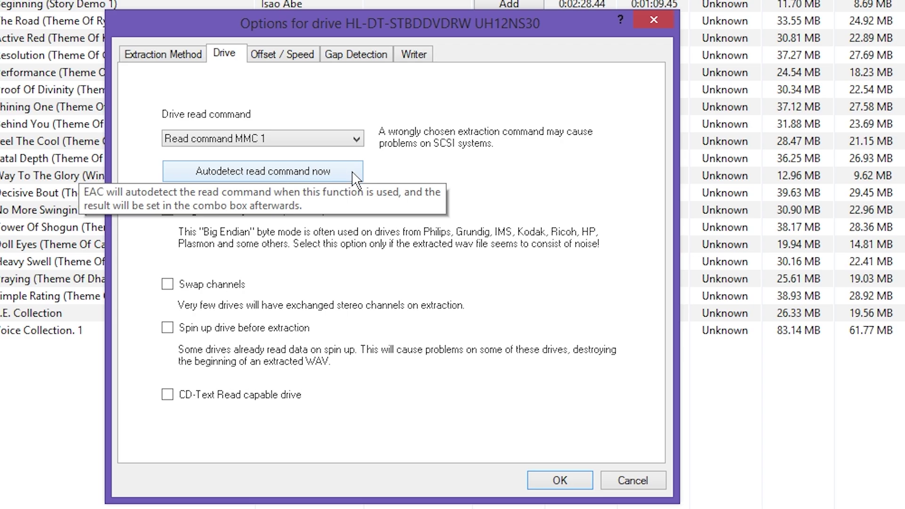
left_click(341, 145)
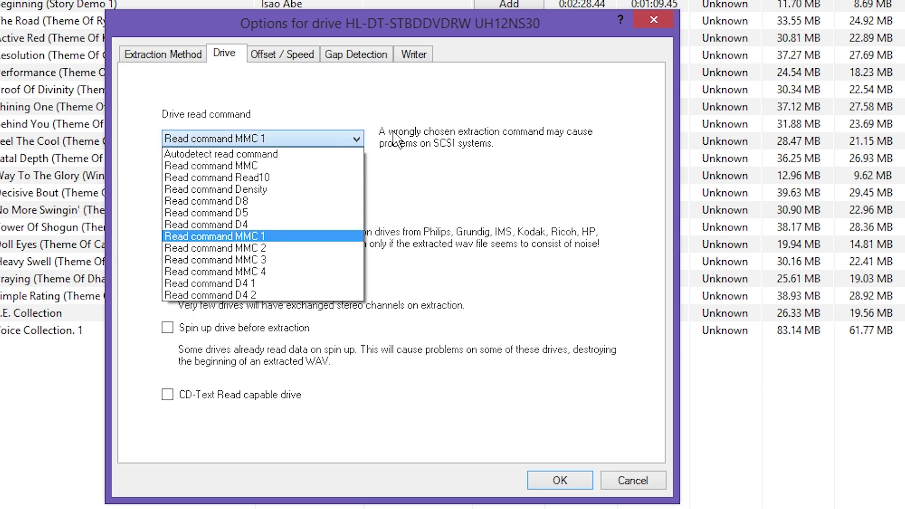
left_click(334, 139)
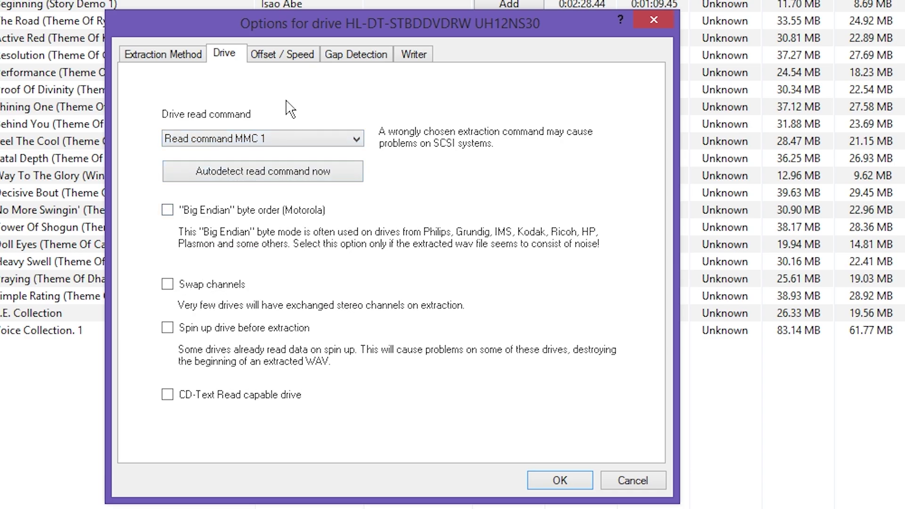
left_click(259, 54)
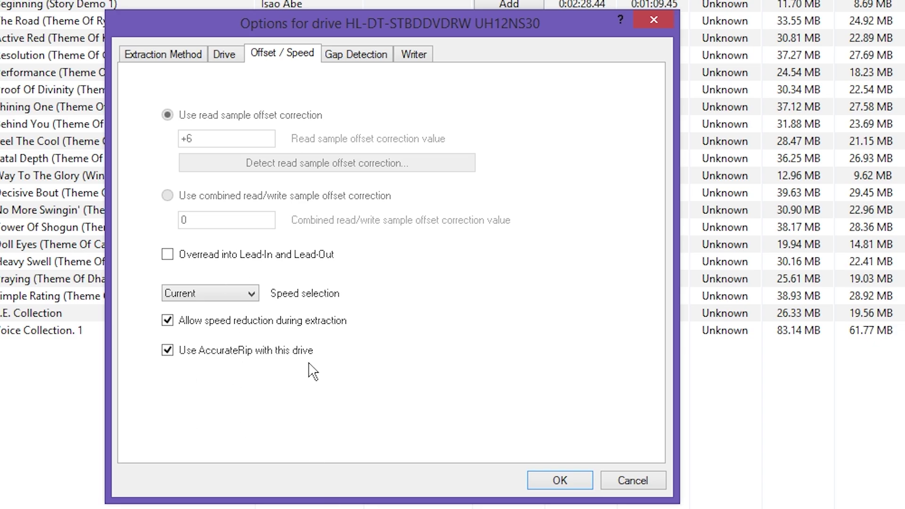
Step: Keep gap detection at Detection method A with Secure accuracy, then view the Writer settings
left_click(351, 61)
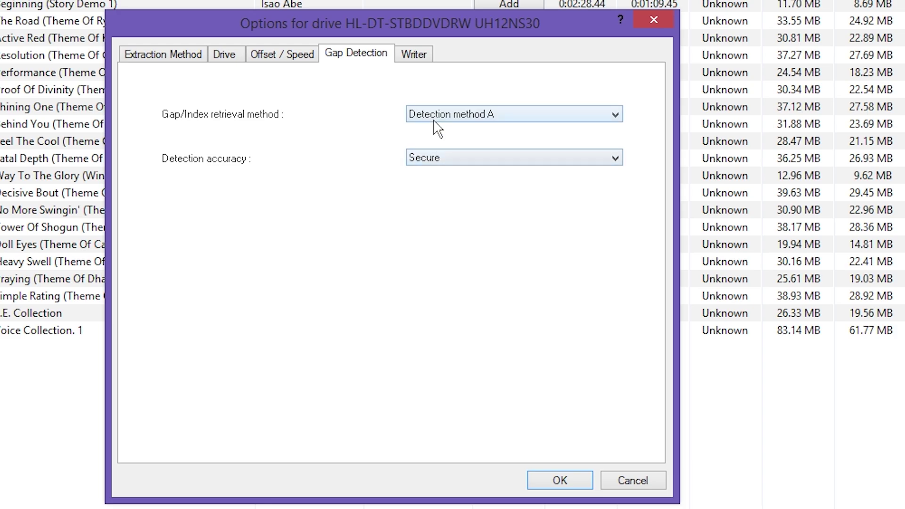
left_click(485, 115)
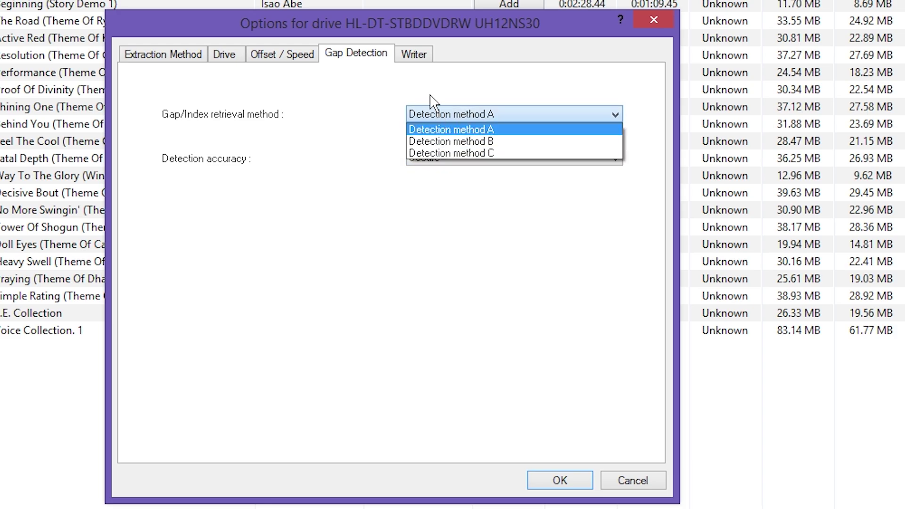
left_click(419, 125)
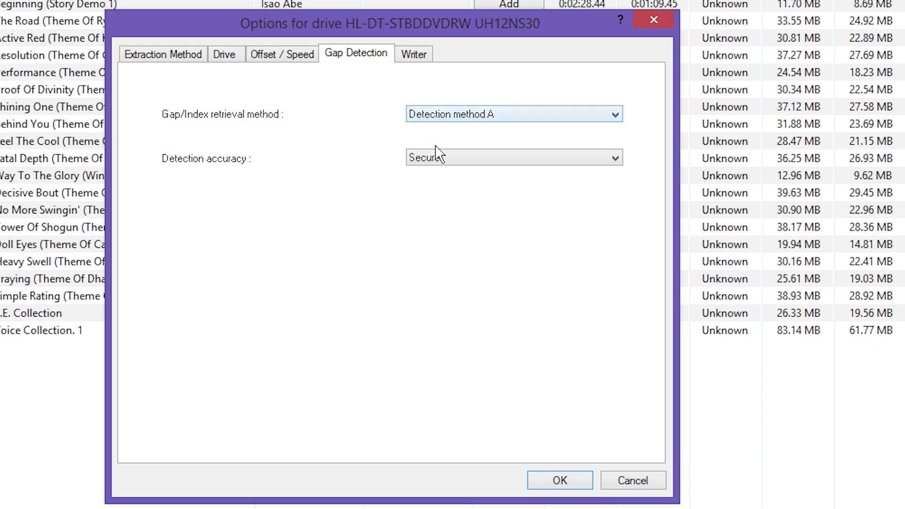
left_click(443, 163)
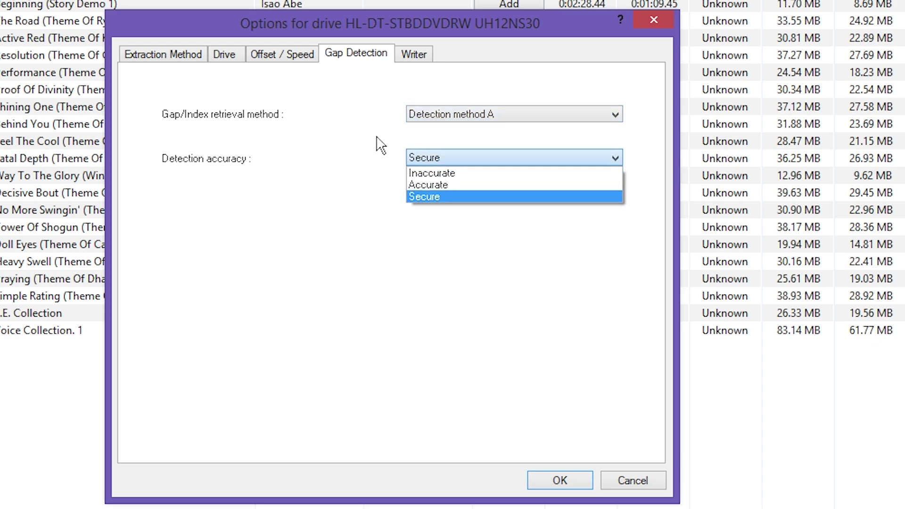
left_click(329, 94)
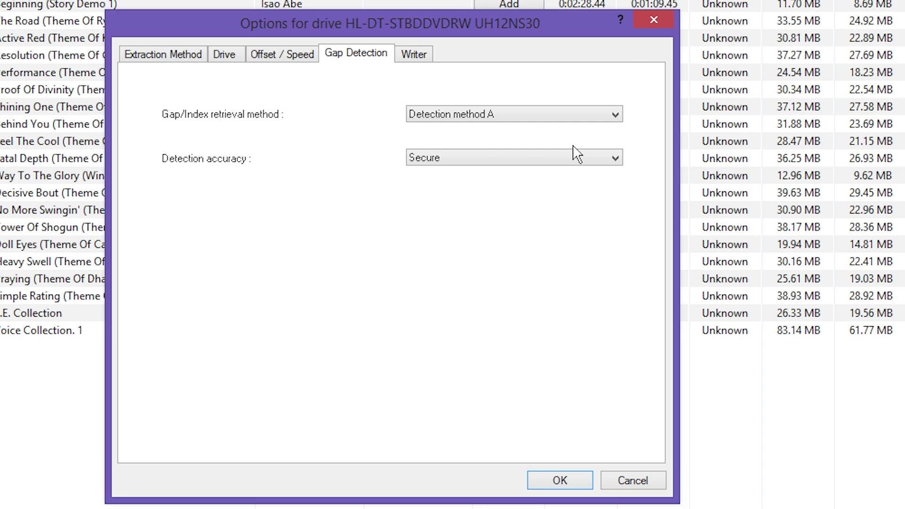
left_click(427, 52)
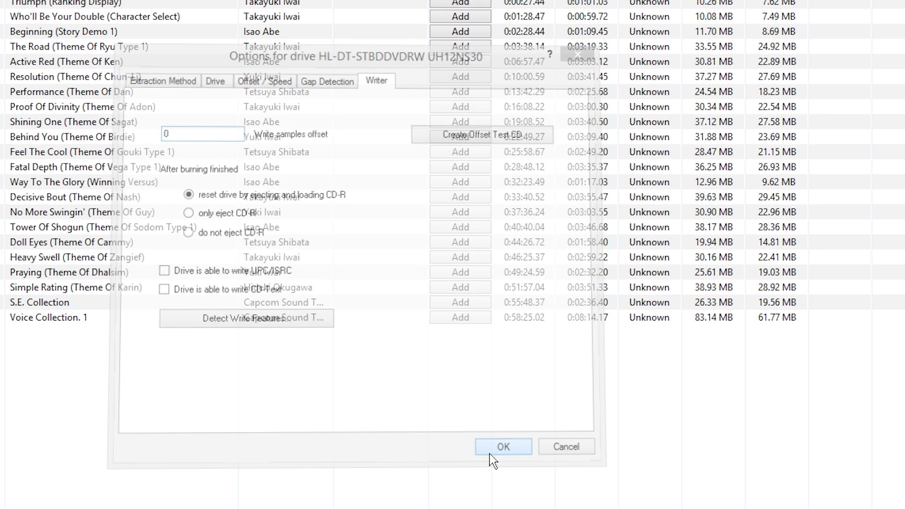
Step: Confirm the drive options and open Compression Options on its External Compression settings
left_click(556, 482)
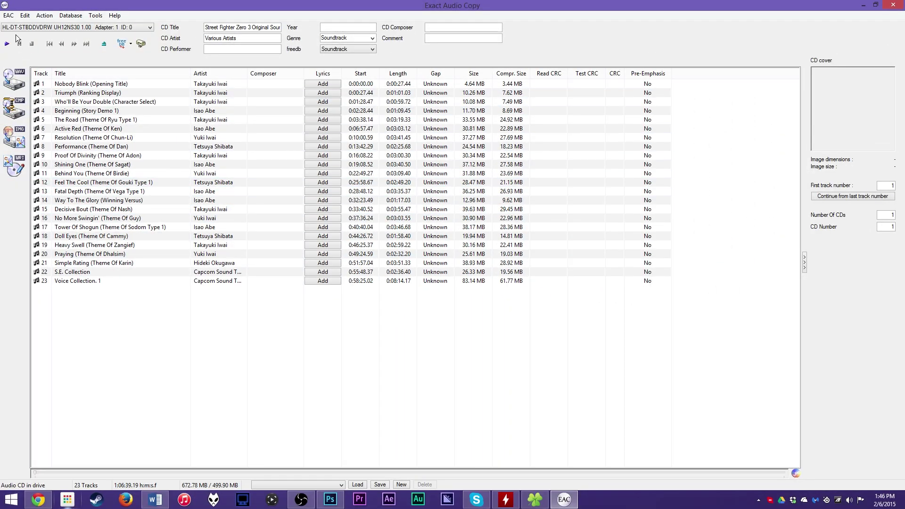
left_click(9, 15)
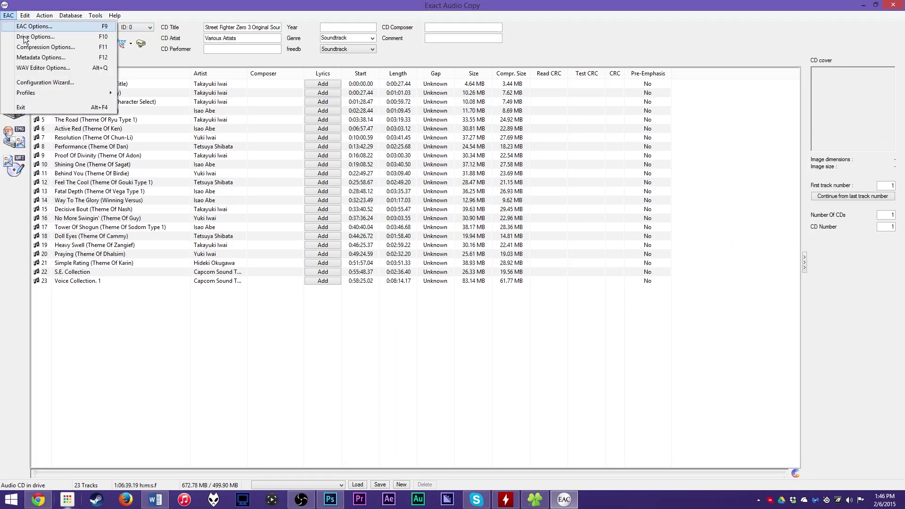
left_click(50, 47)
left_click_drag(193, 11, 366, 124)
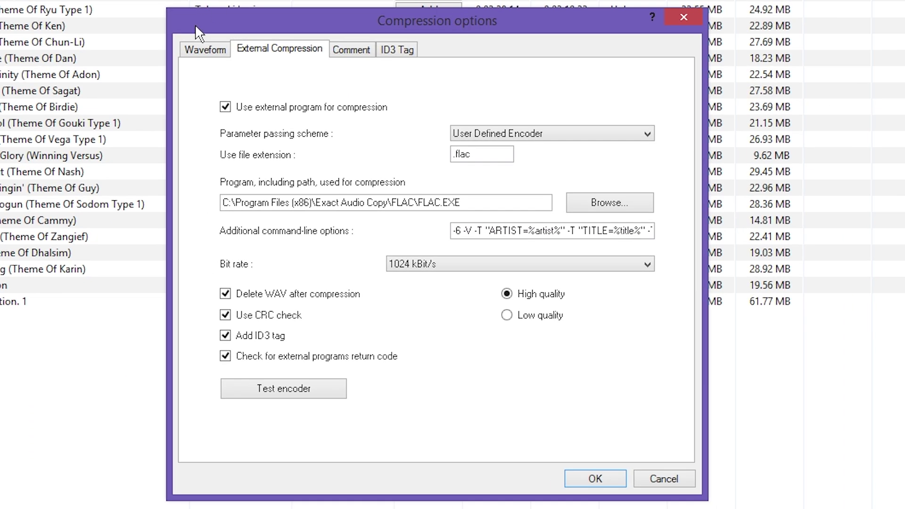
left_click(205, 50)
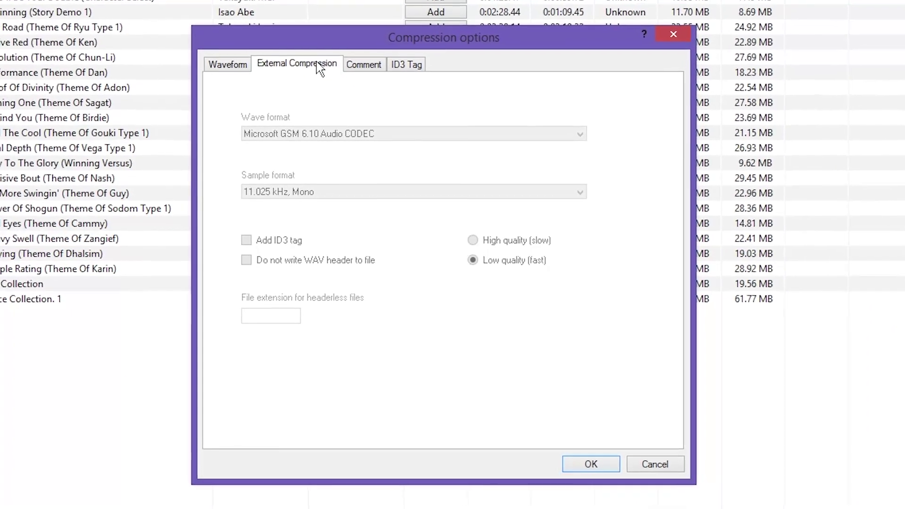
left_click(320, 66)
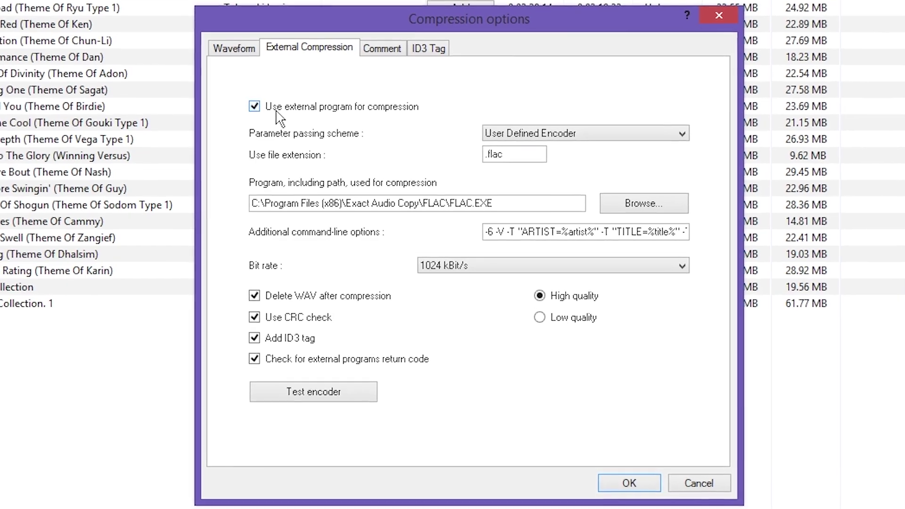
Step: Keep User Defined Encoder with the FLAC.EXE path, .flac extension and 1024 kBit/s bit rate
left_click(524, 133)
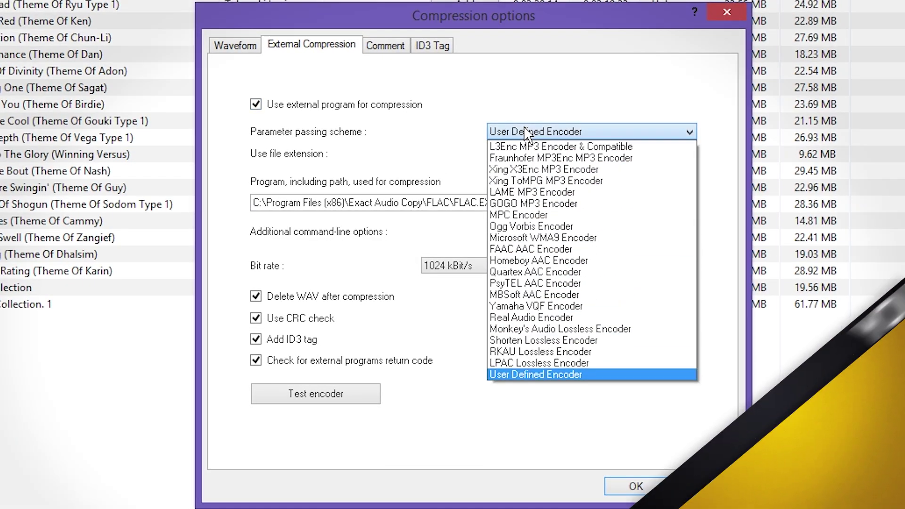
left_click(527, 133)
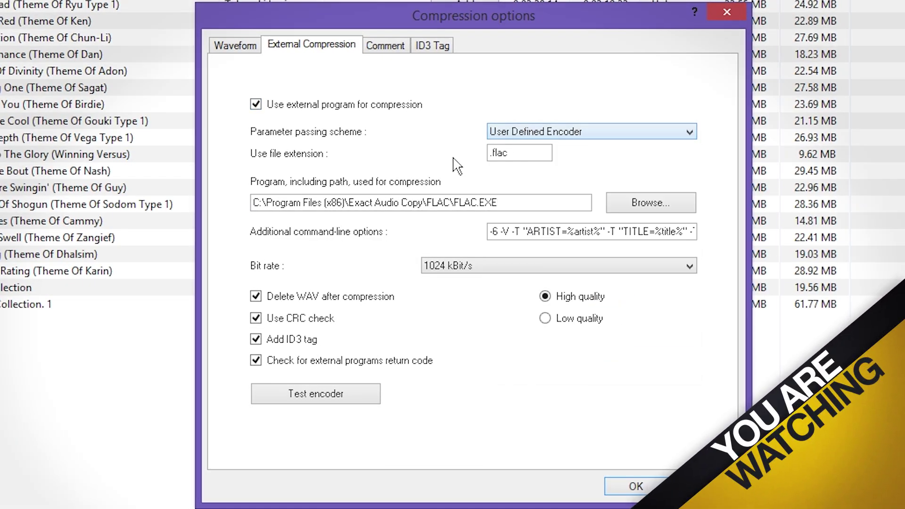
key("Tab")
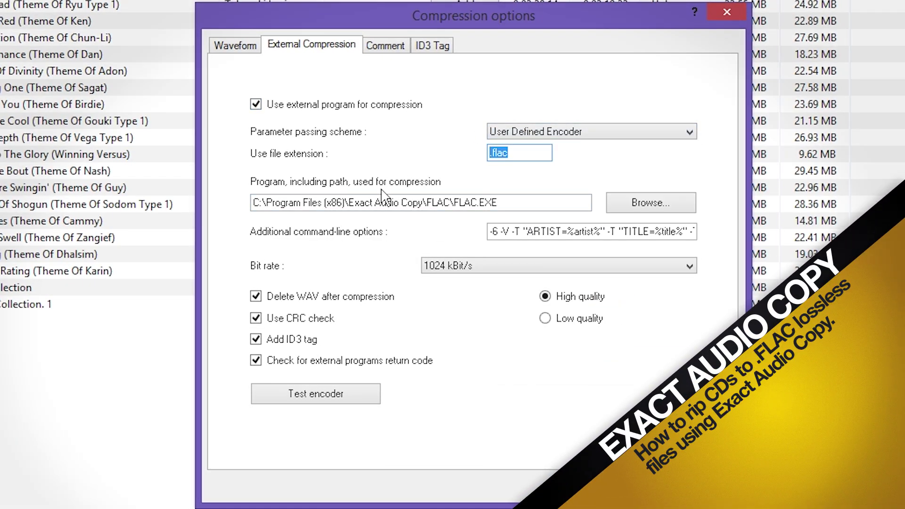
left_click(373, 202)
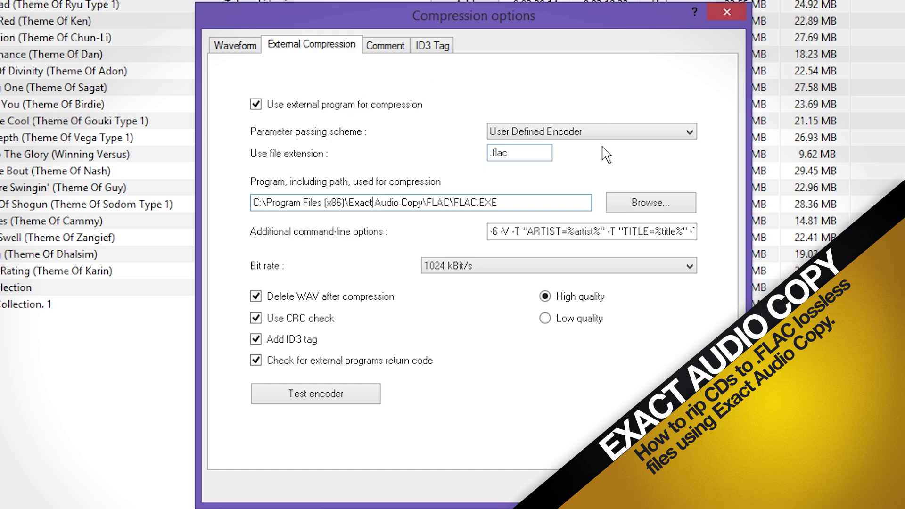
left_click_drag(407, 203, 445, 203)
left_click(456, 203)
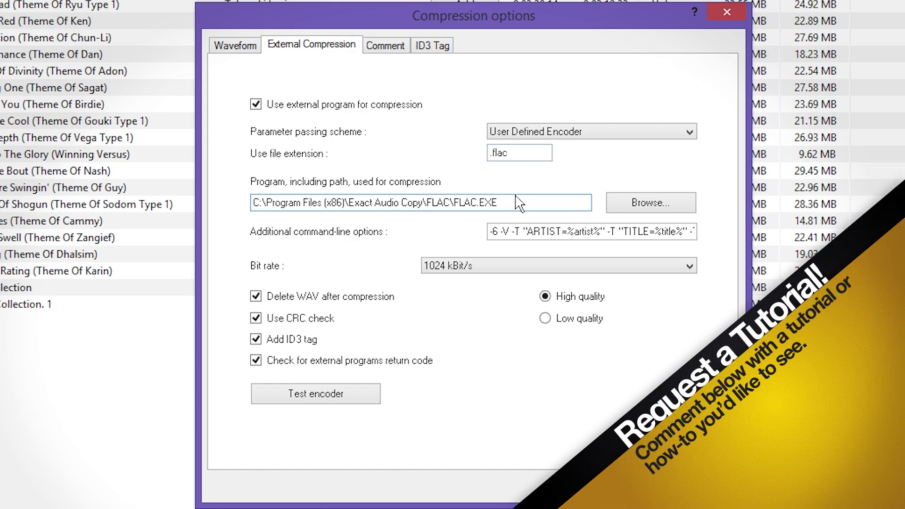
left_click_drag(500, 203, 335, 207)
left_click(531, 153)
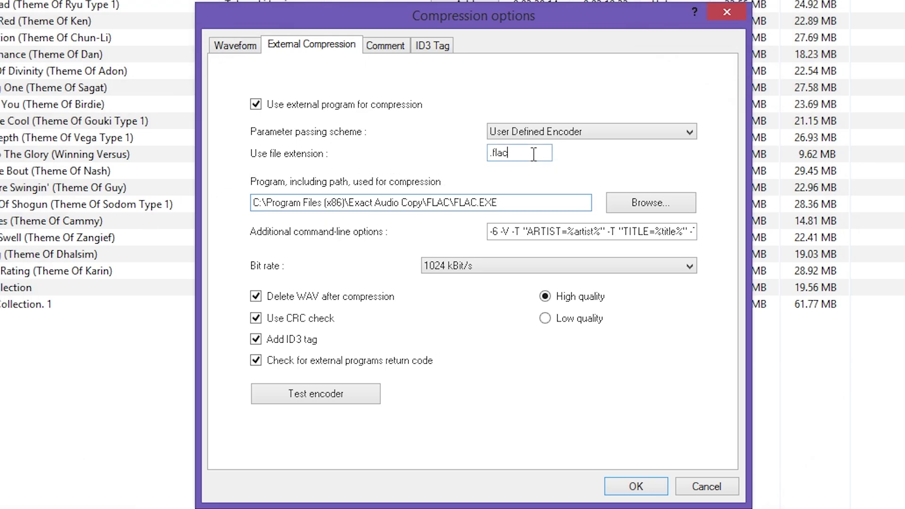
left_click(424, 267)
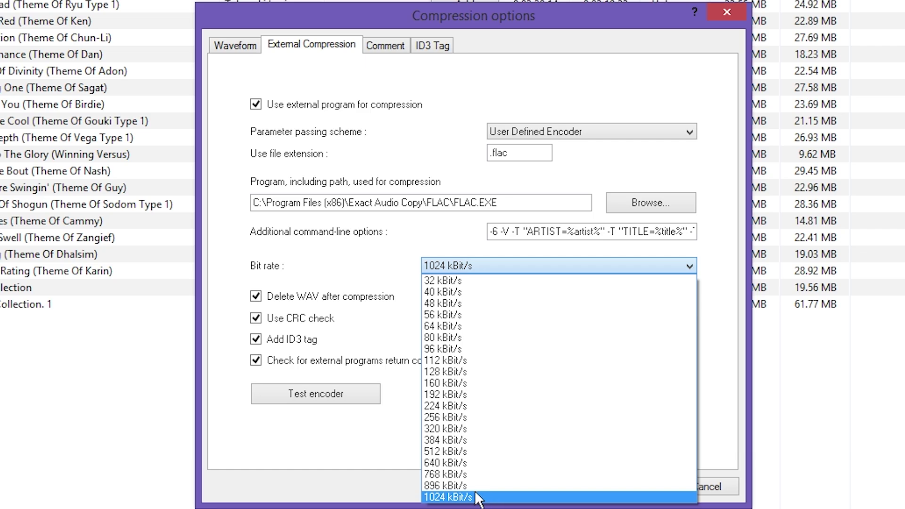
left_click(473, 498)
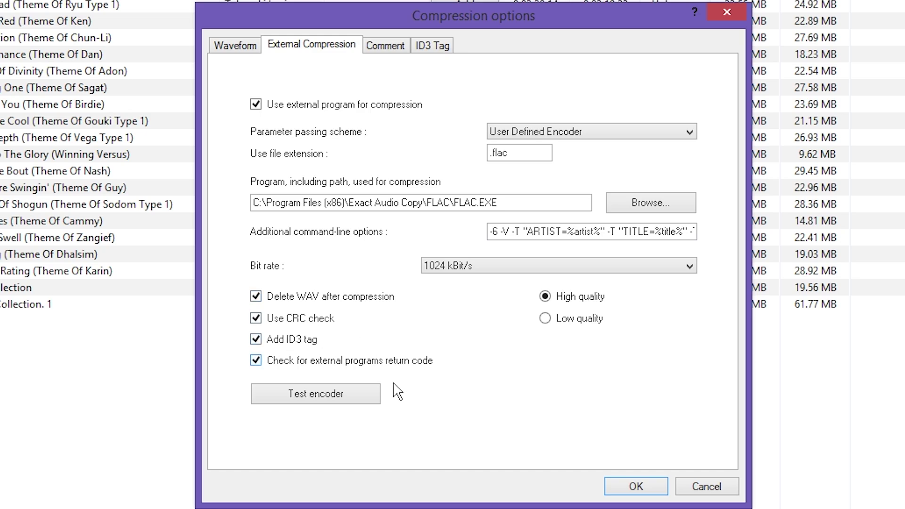
Step: Review the Comment and ID3 Tag options, keeping V1/V2 tags with 4 kB padding and cover images, and confirm
left_click(385, 45)
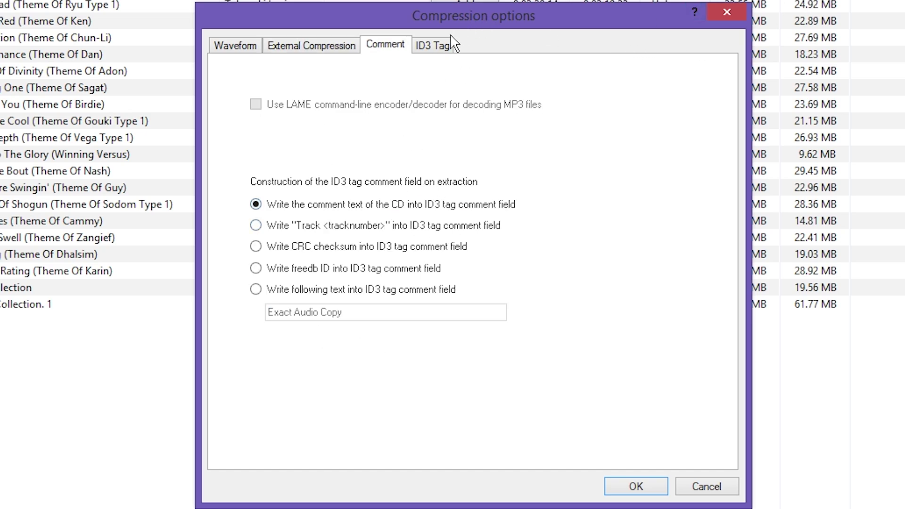
left_click(434, 46)
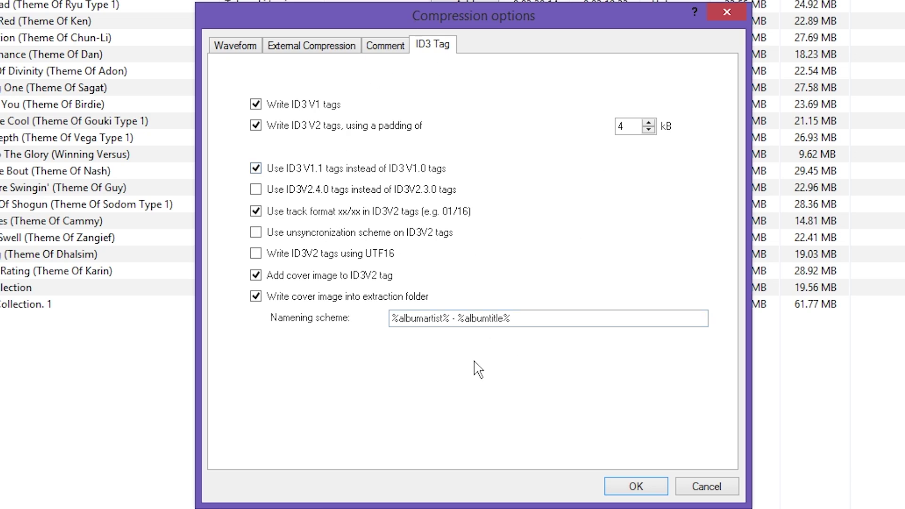
left_click(613, 484)
left_click(9, 16)
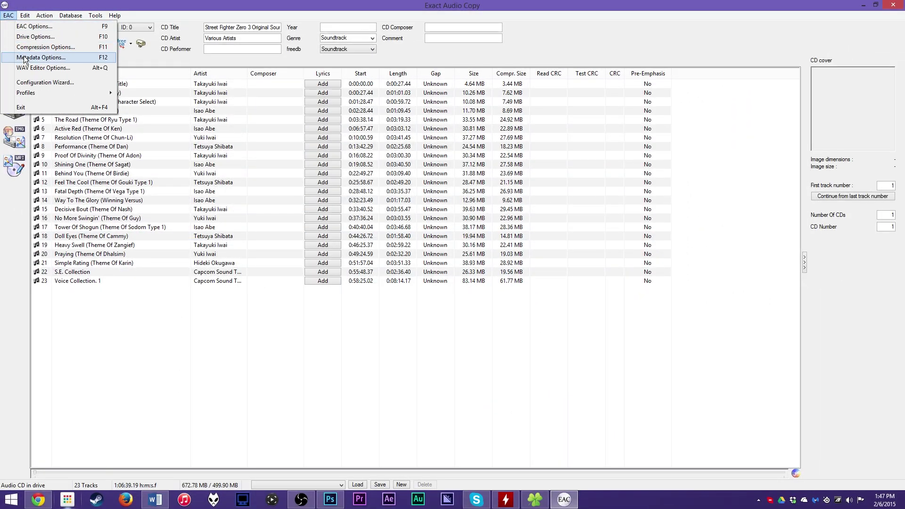
Step: Open Metadata Options, keep freedb Metadata Plugin as provider, and review the freedb and Export settings
left_click(24, 56)
left_click_drag(109, 7, 239, 87)
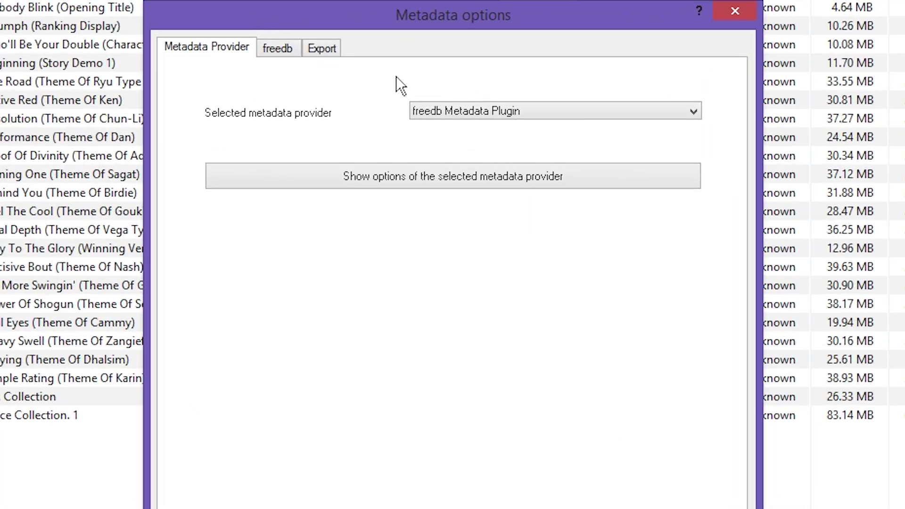
left_click(457, 105)
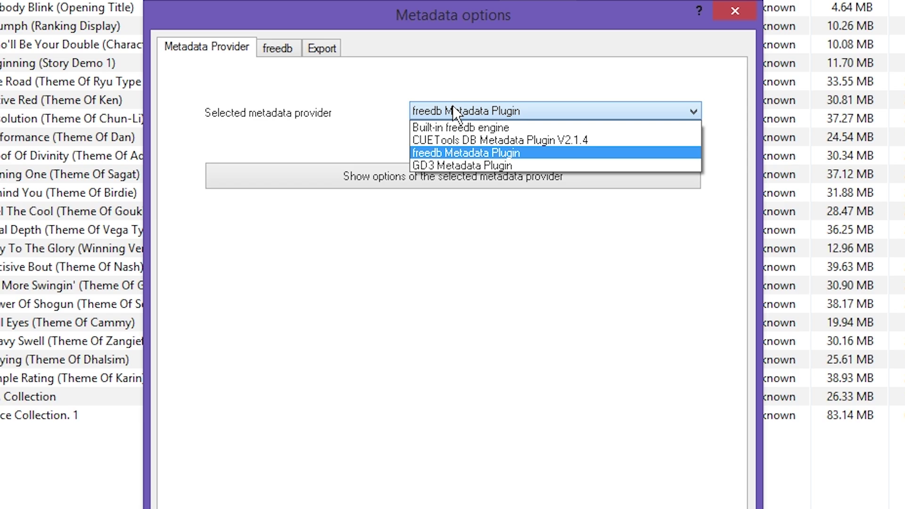
left_click(452, 106)
left_click(283, 41)
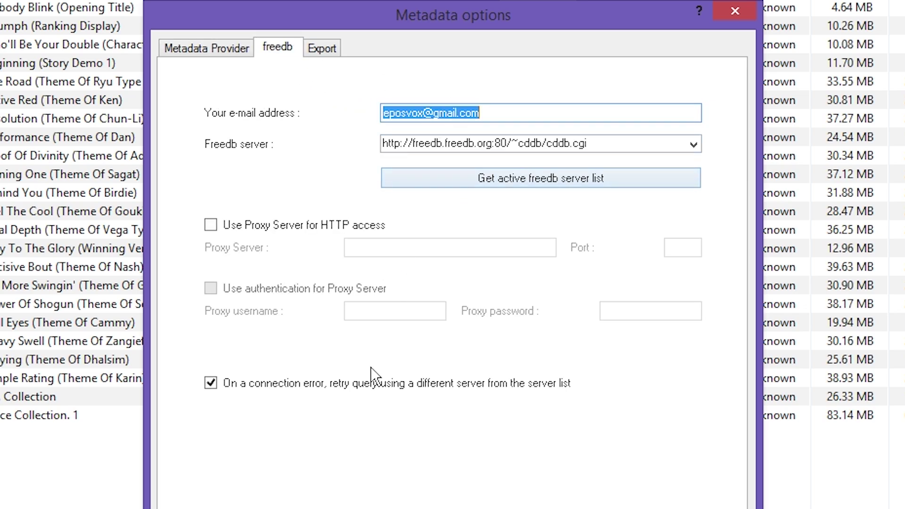
left_click(323, 47)
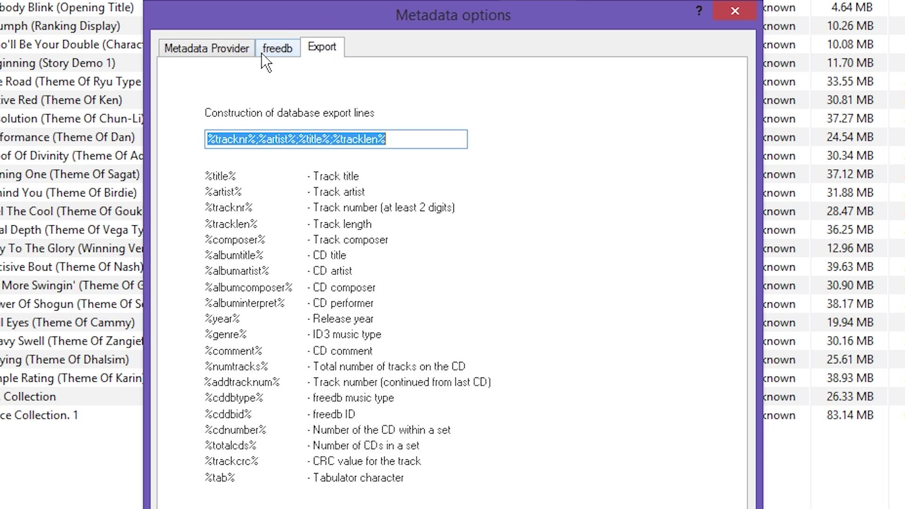
left_click(237, 57)
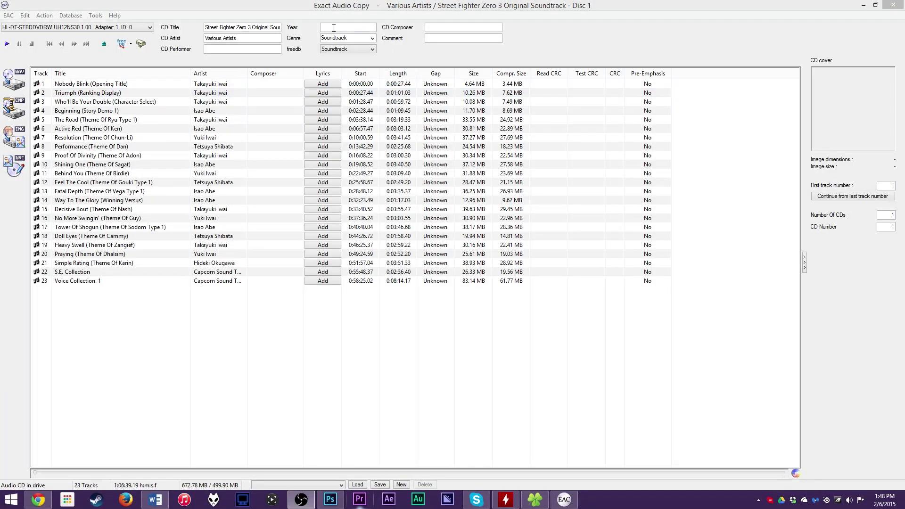
left_click(334, 28)
type("2012")
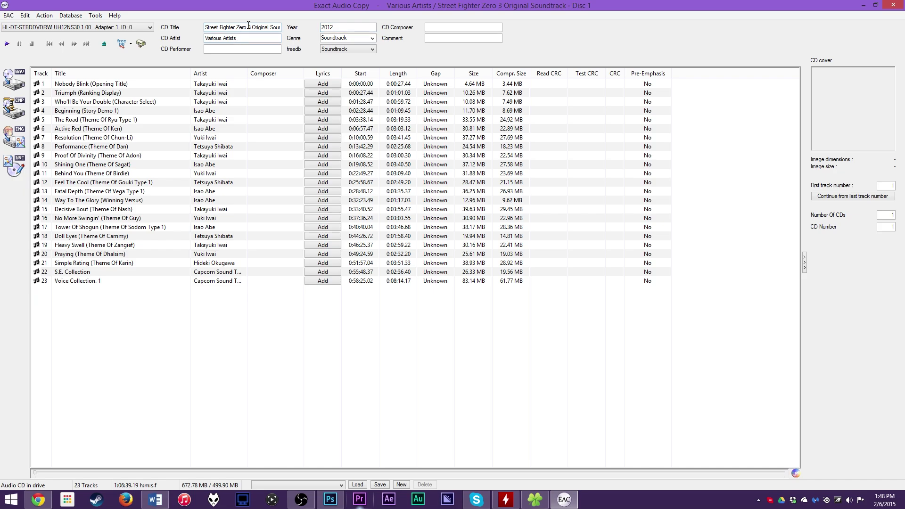
key("Right")
key("Right")
key("Right")
key("Right")
key("Right")
key("Right")
key("Right")
key("Right")
key("Right")
key("Right")
key("Right")
key("Right")
key("Right")
key("BackSpace")
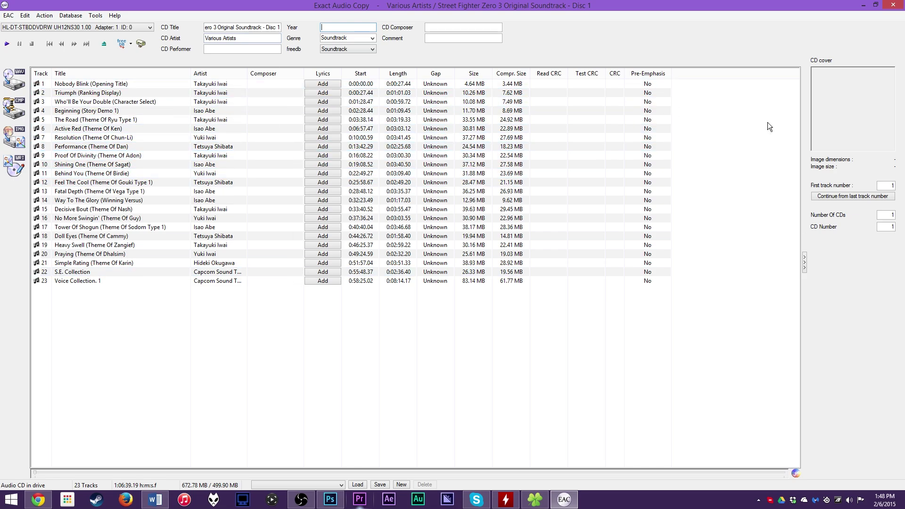
Step: From the CD cover box's context menu, choose Get New Image From Metadata Provider
right_click(813, 131)
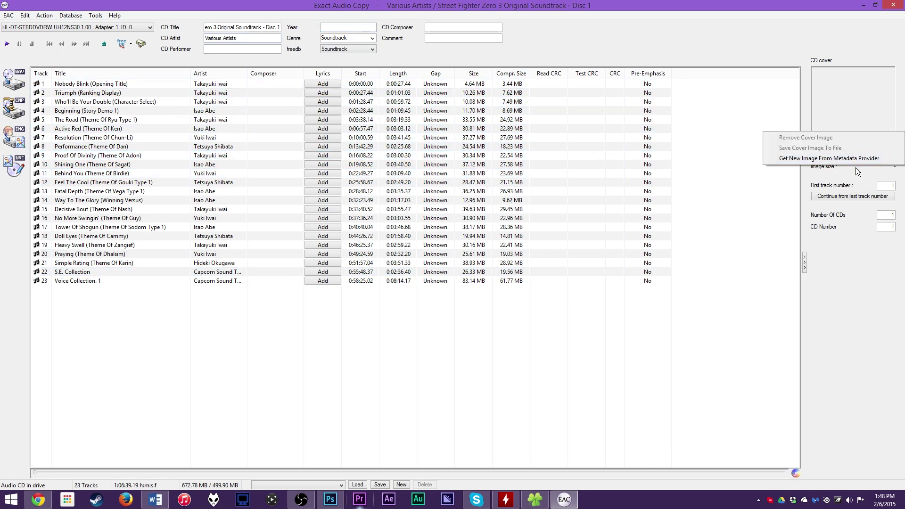
left_click(668, 305)
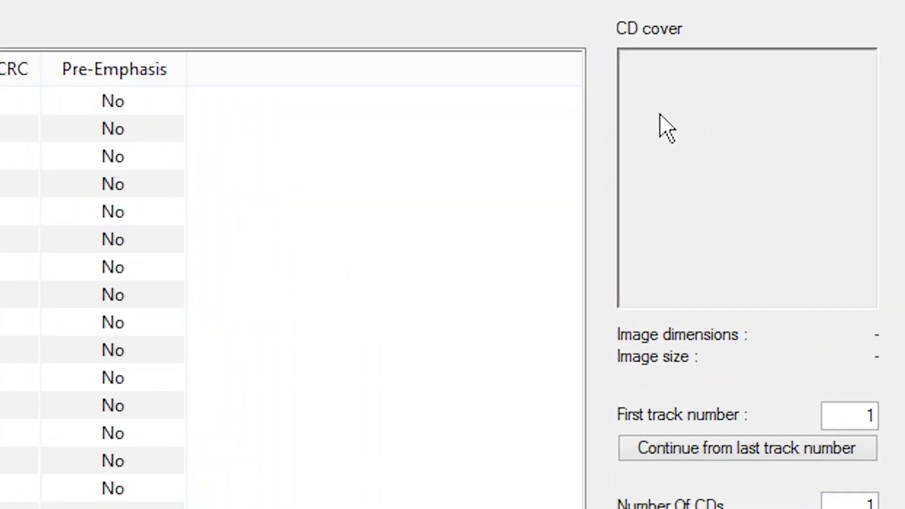
right_click(660, 197)
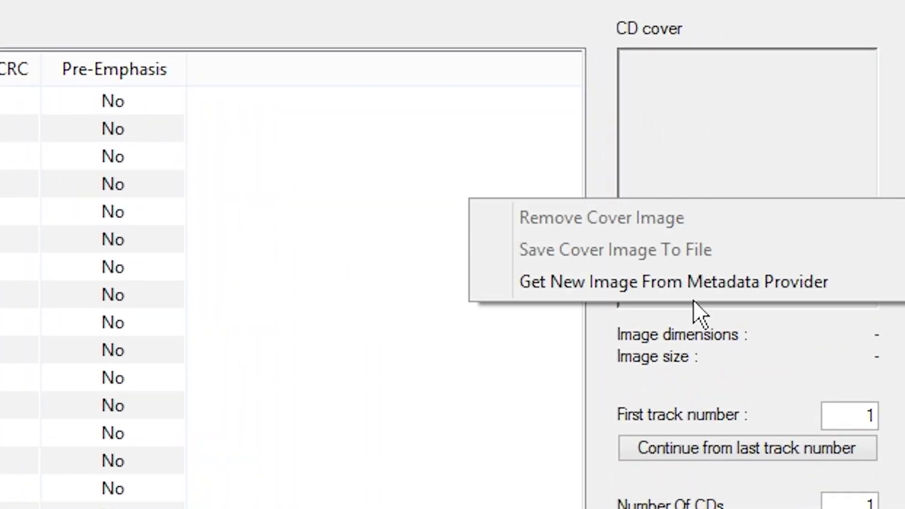
left_click(668, 290)
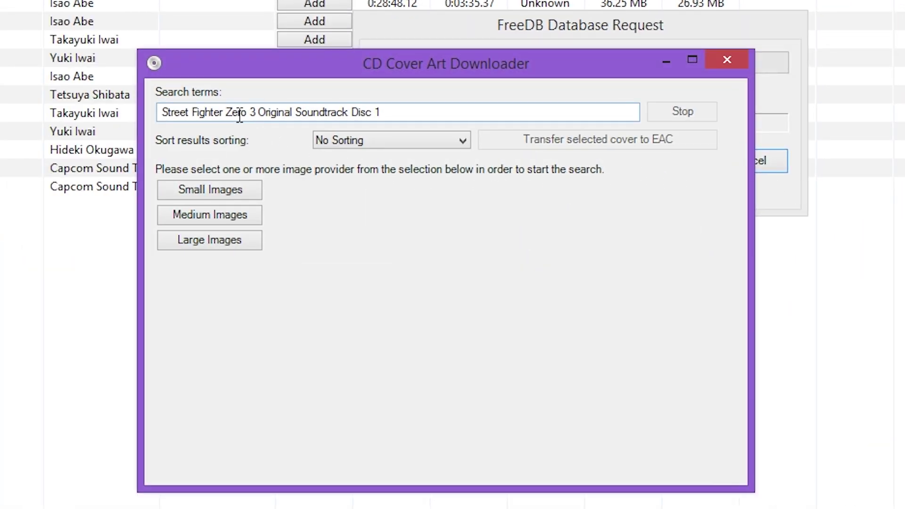
Step: Trim the search terms to 'Street Fighter Zero 3' and search large and medium cover images
left_click_drag(264, 116, 419, 111)
key("BackSpace")
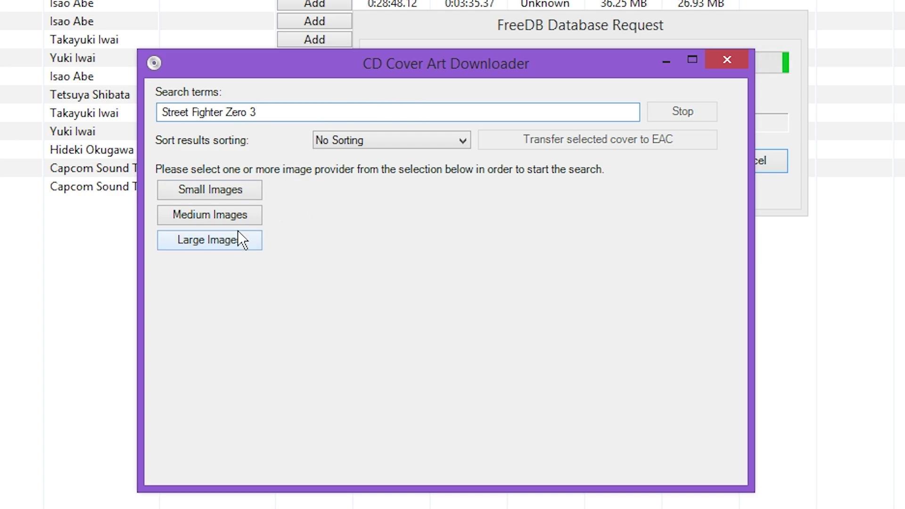
left_click(221, 237)
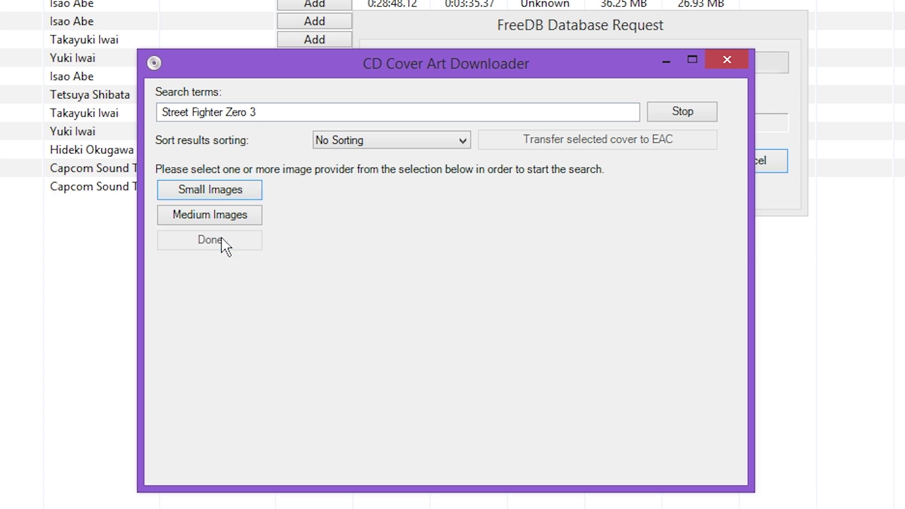
left_click(225, 208)
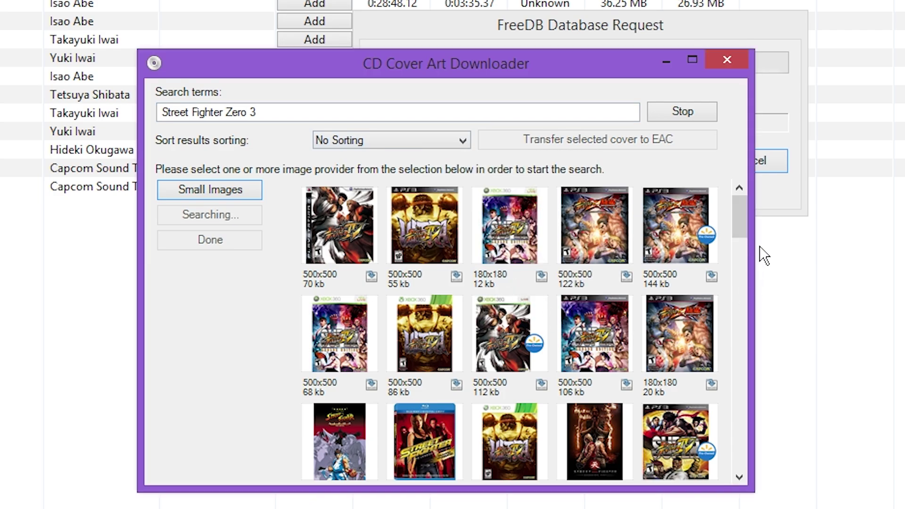
Step: Transfer the 500 x 500 px Street Fighter IV cover from the results to EAC
scroll(739, 248, "down", 2)
scroll(736, 250, "down", 5)
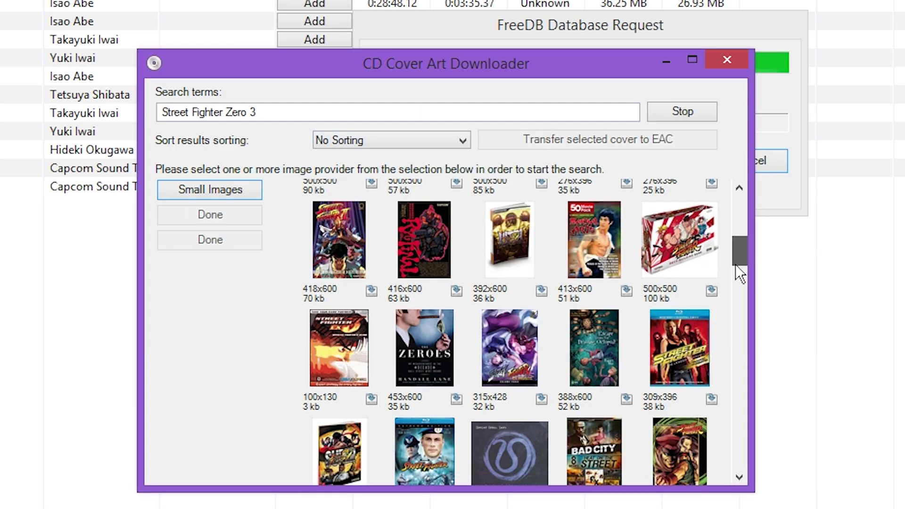
scroll(735, 273, "down", 6)
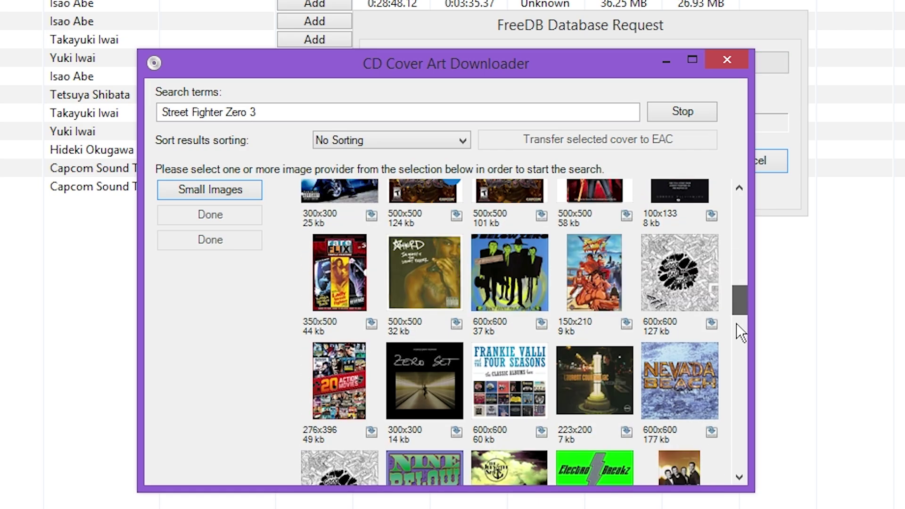
scroll(736, 323, "down", 3)
left_click_drag(737, 323, 744, 182)
mouse_move(330, 243)
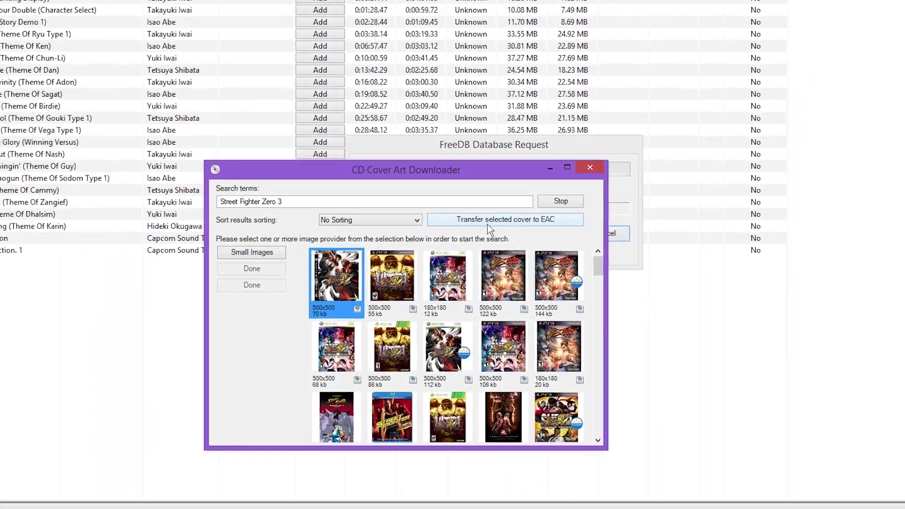
left_click(651, 140)
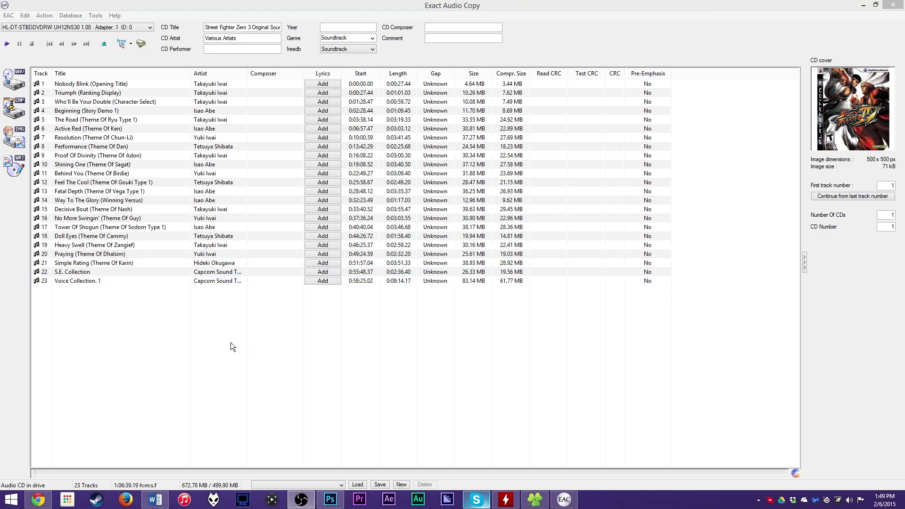
Step: Select all 23 tracks and run Detect Gaps from the Action menu
left_click_drag(230, 347, 35, 79)
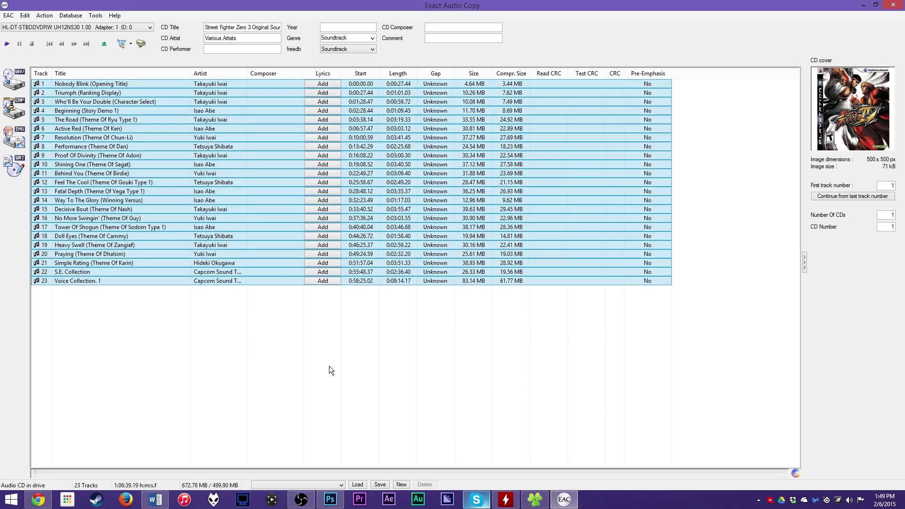
left_click_drag(329, 366, 47, 79)
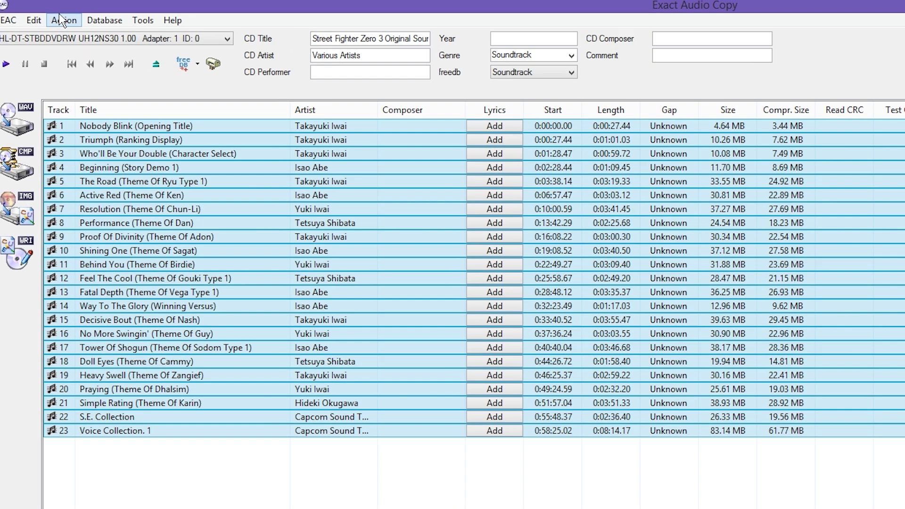
left_click(44, 15)
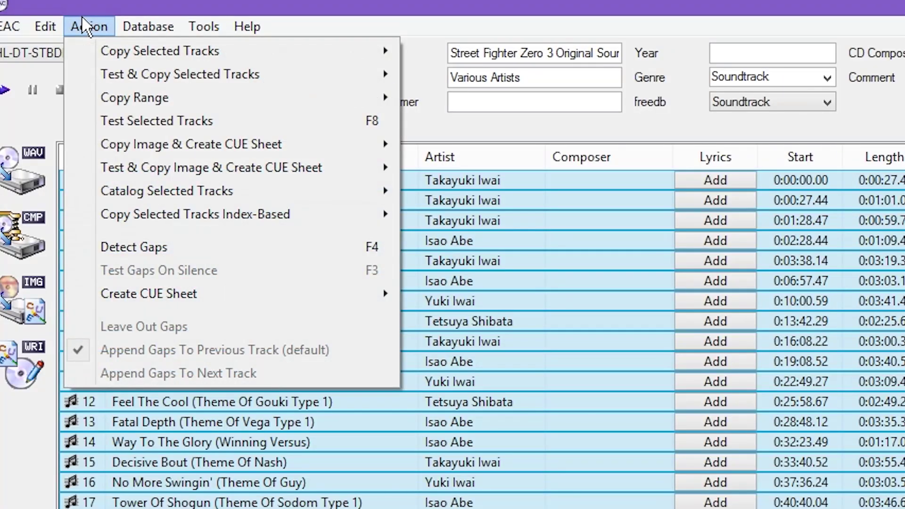
left_click(182, 254)
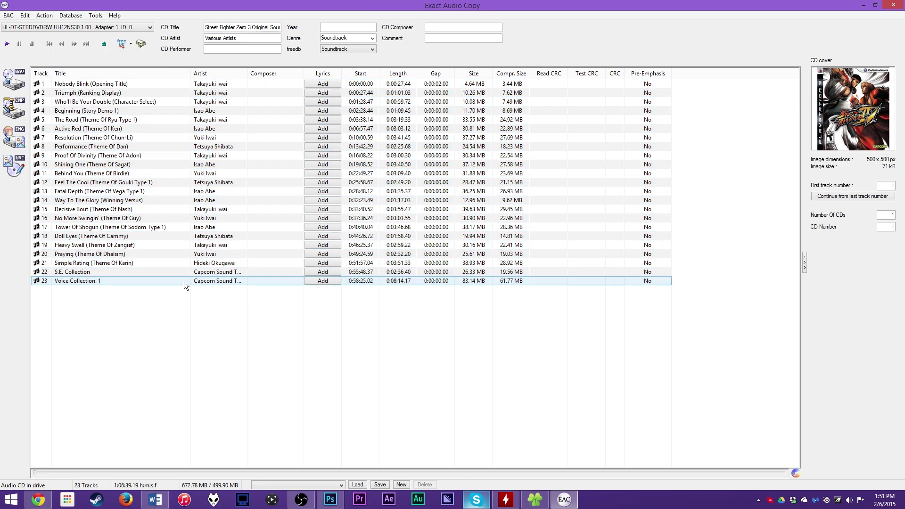
left_click(137, 280)
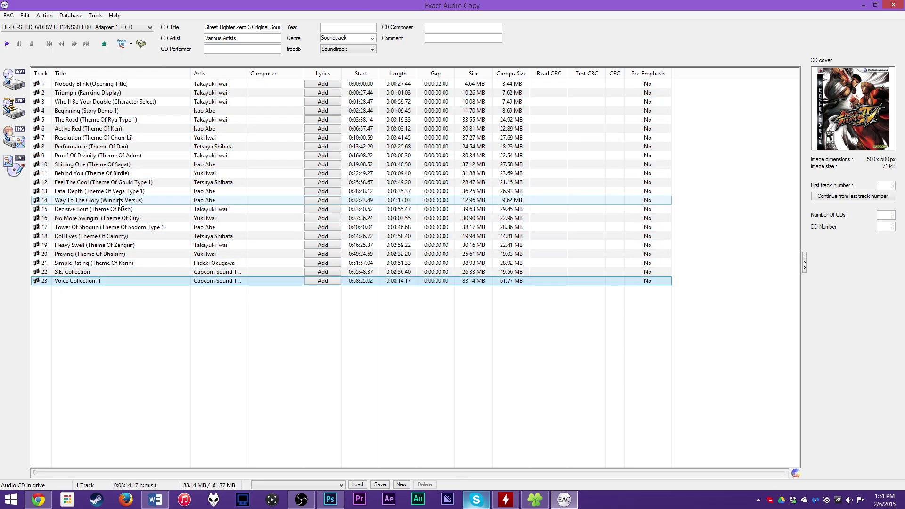
left_click(9, 46)
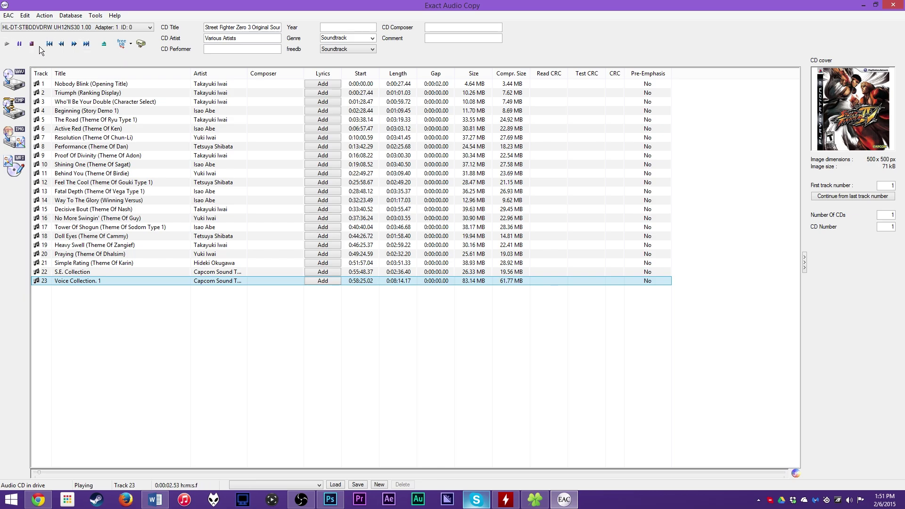
left_click(32, 43)
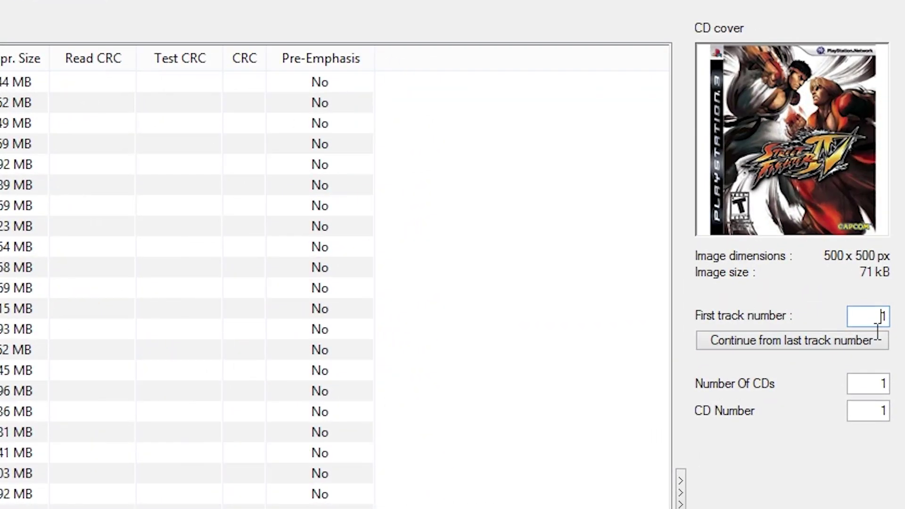
Step: Select all tracks, then set Number Of CDs to 11 and CD Number to 3
key("ctrl+a")
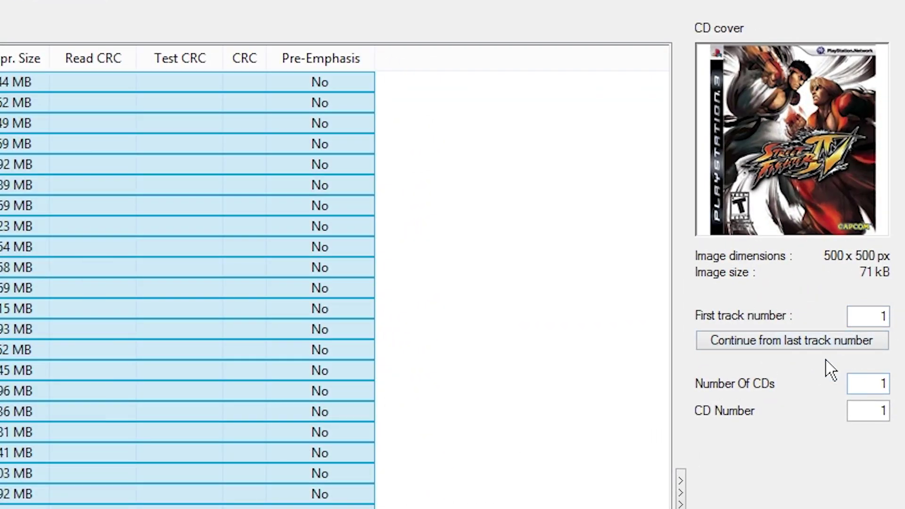
left_click(869, 383)
type("1")
double_click(879, 410)
type("3")
double_click(876, 383)
double_click(875, 407)
double_click(881, 386)
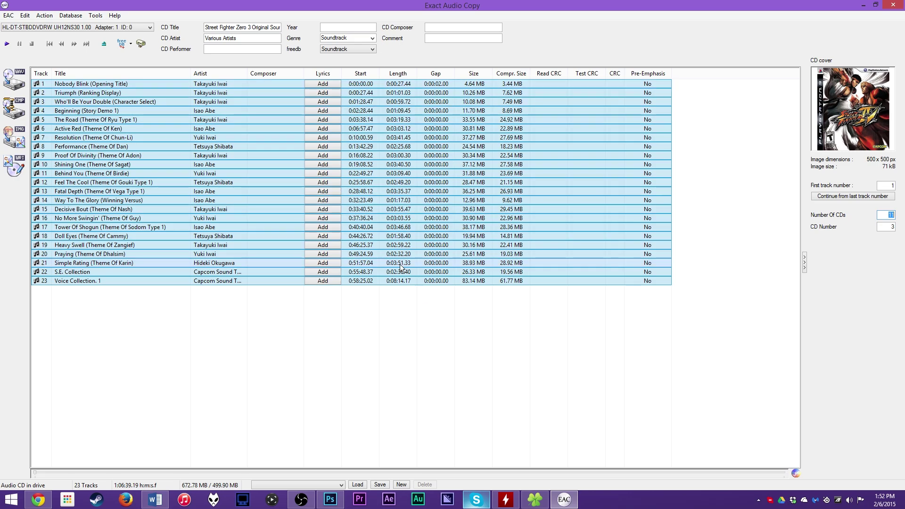
Step: Choose Action > Create CUE Sheet > Multiple WAV Files With Gaps (Noncompliant)
left_click(44, 15)
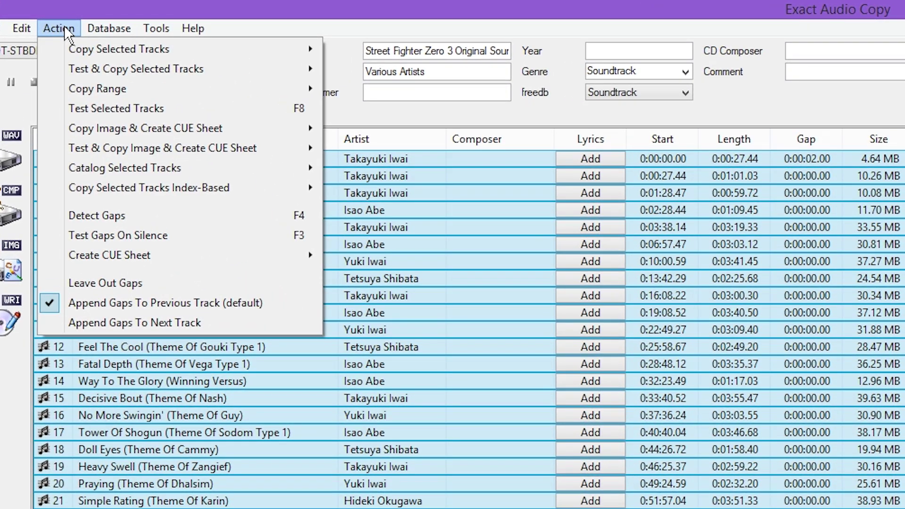
mouse_move(271, 258)
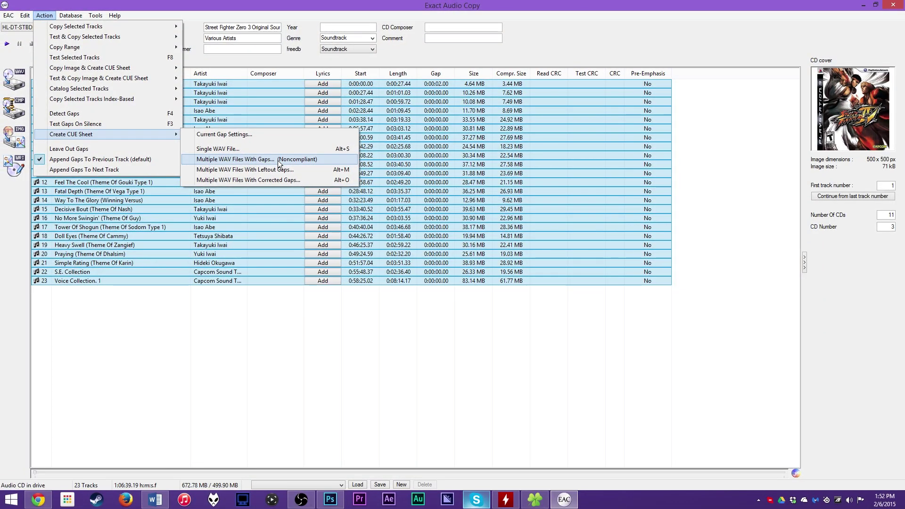
left_click(498, 305)
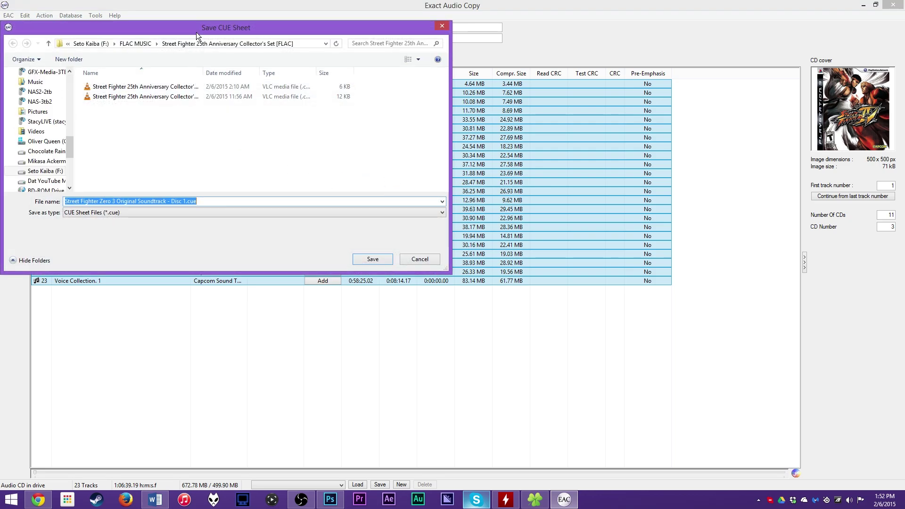
Step: Browse the save dialog to FLAC MUSIC > Street Fighter 25th Anniversary Collector's Set [FLAC]
left_click_drag(196, 32, 277, 118)
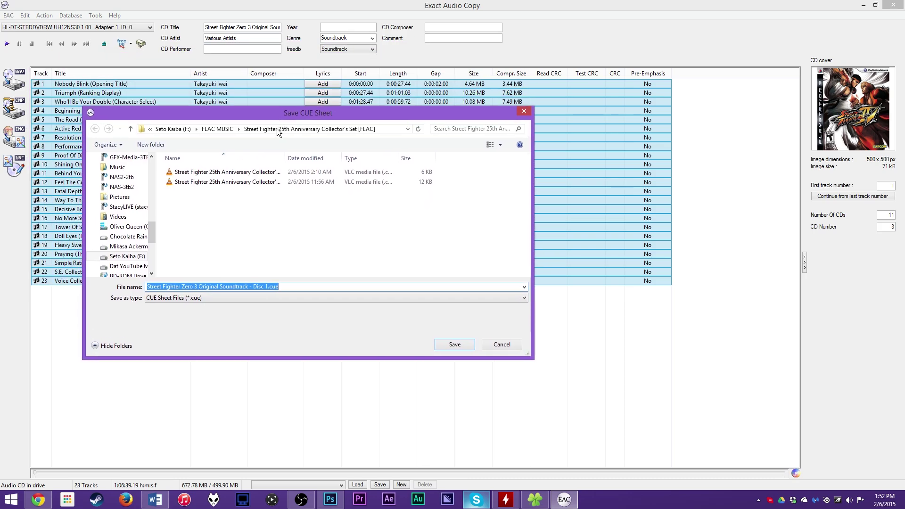
left_click(264, 223)
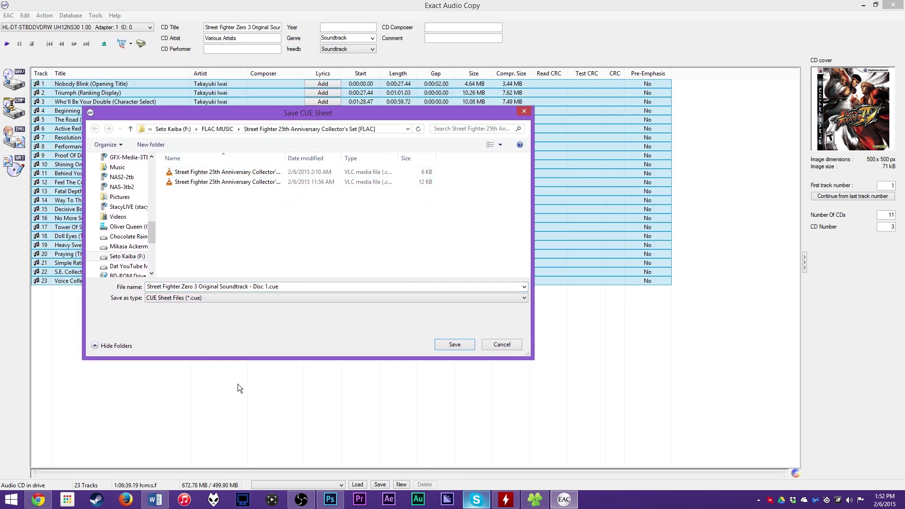
left_click(220, 130)
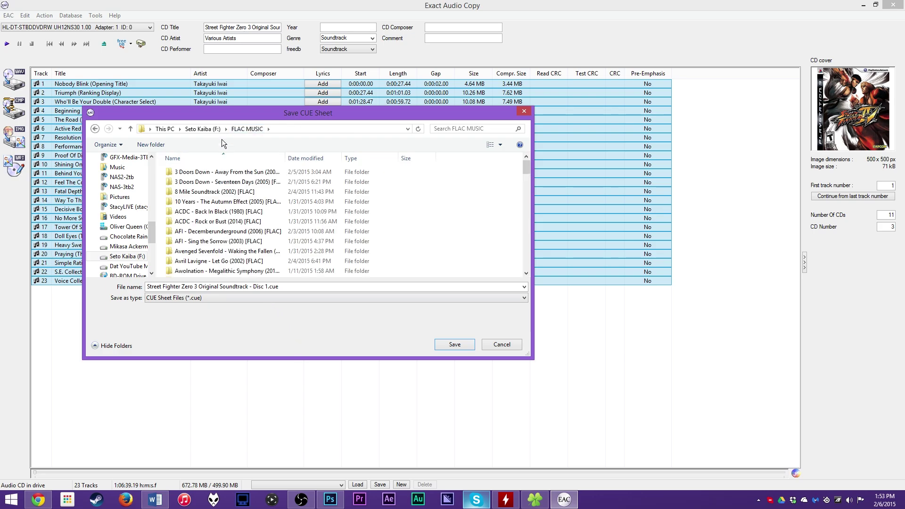
left_click(264, 251)
scroll(277, 246, "down", 10)
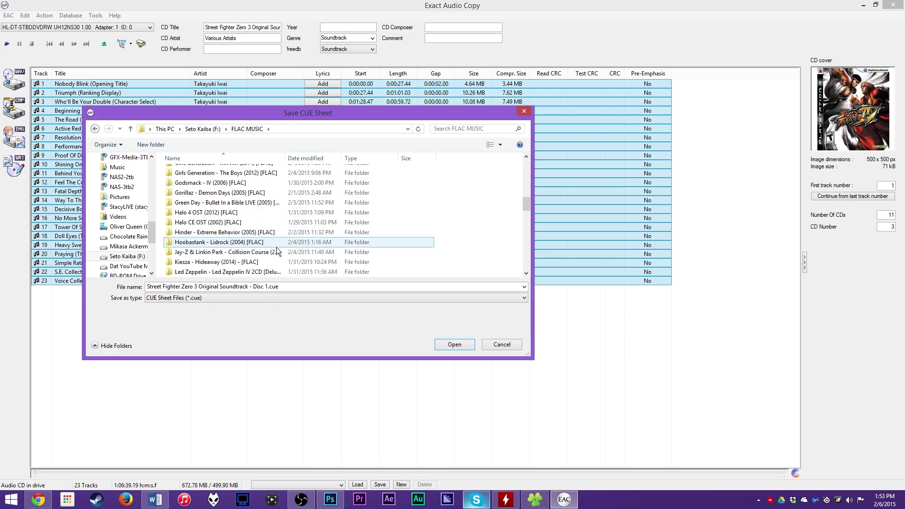
scroll(278, 246, "down", 8)
left_click(180, 214)
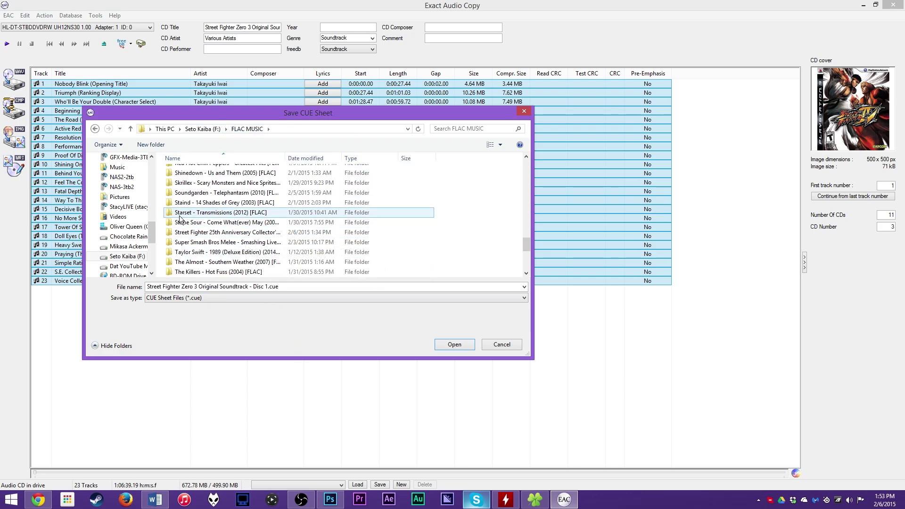
left_click(241, 205)
left_click(242, 212)
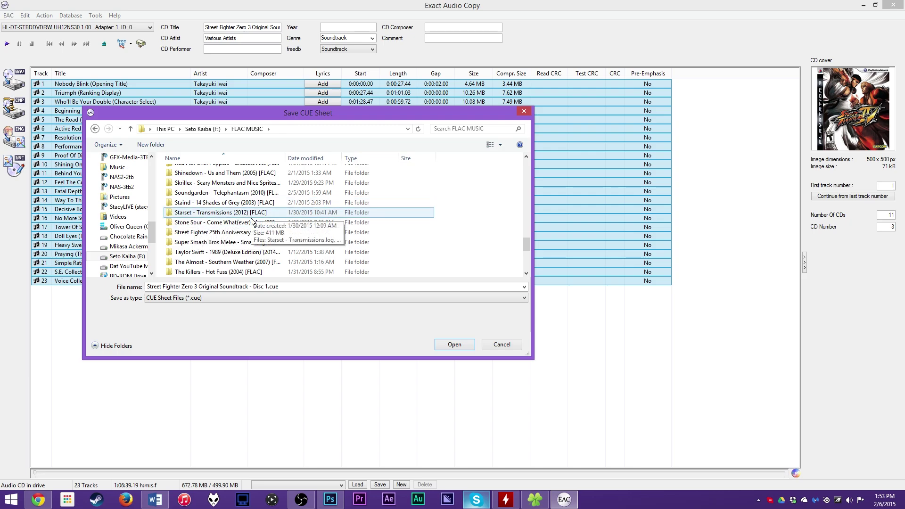
left_click(234, 233)
double_click(234, 233)
left_click(219, 128)
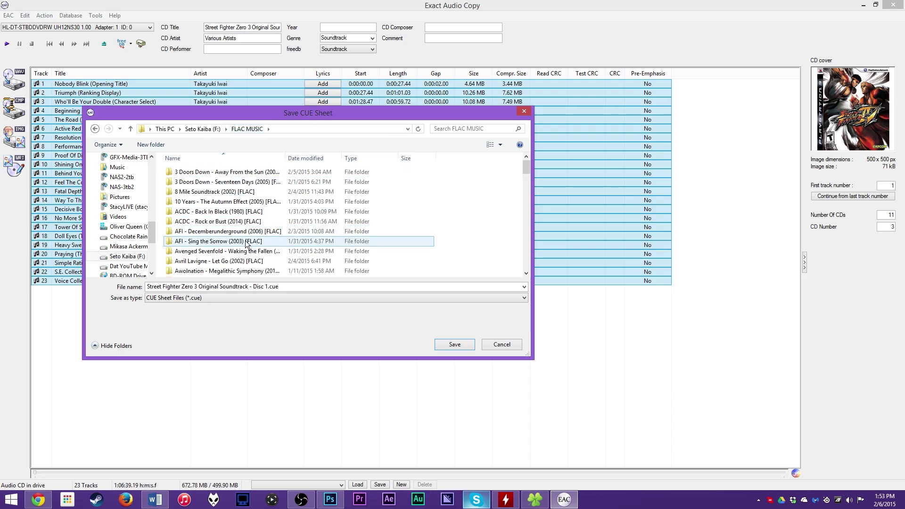
scroll(234, 250, "down", 5)
scroll(234, 251, "down", 10)
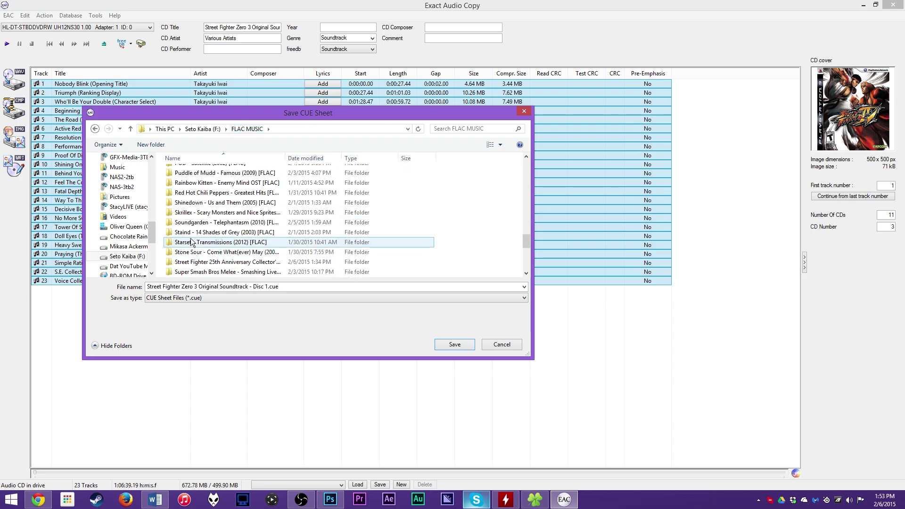
double_click(203, 262)
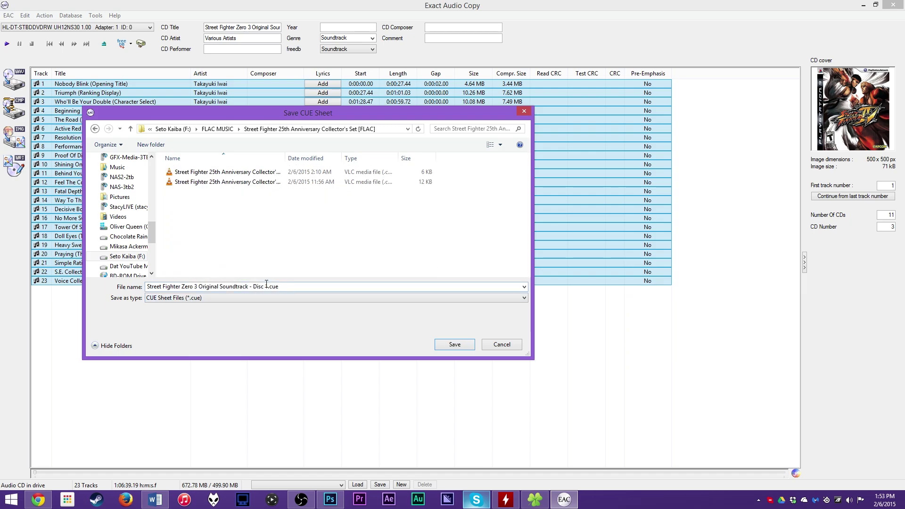
Step: Save the cue sheet as Street Fighter 25th Anniversary Collector's Set, Disc 3.cue
double_click(286, 158)
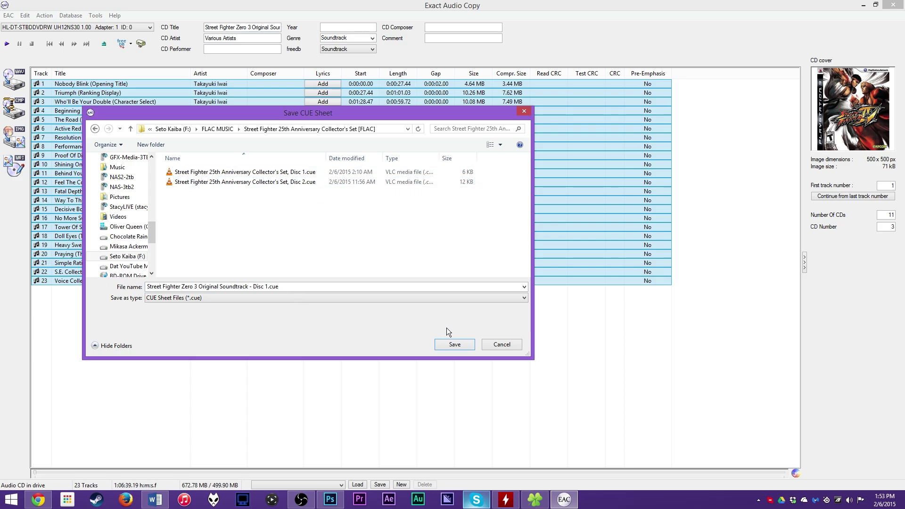
left_click(287, 183)
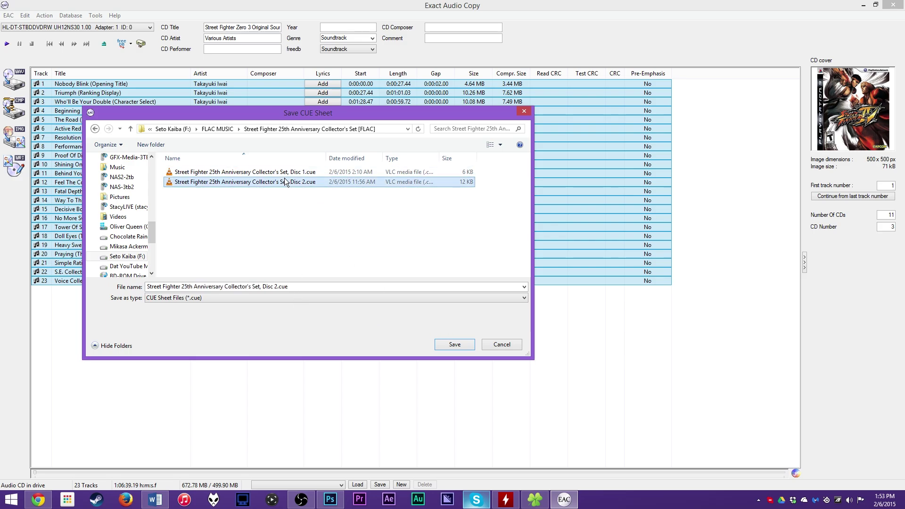
left_click(276, 286)
left_click(277, 286)
key("BackSpace")
type("3")
left_click(452, 345)
left_click(45, 16)
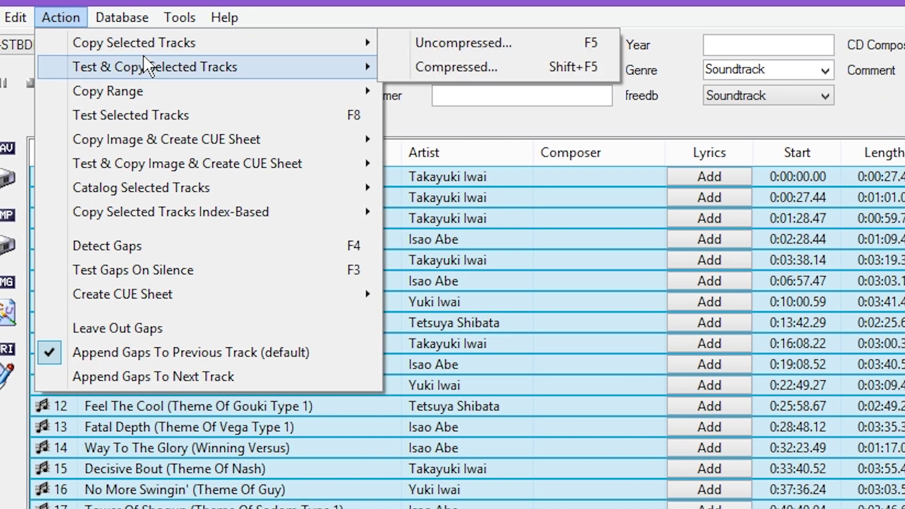
Step: Start Test & Copy Selected Tracks > Compressed from the Action menu
mouse_move(144, 56)
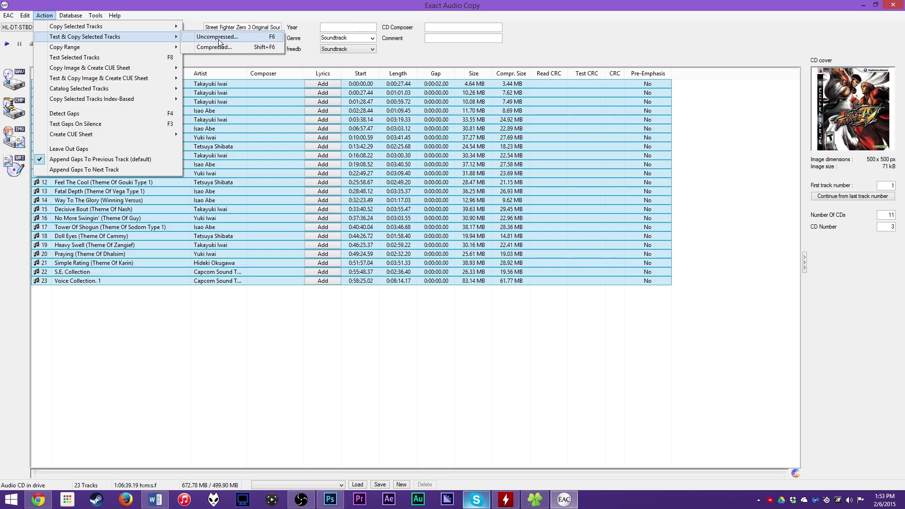
left_click(216, 47)
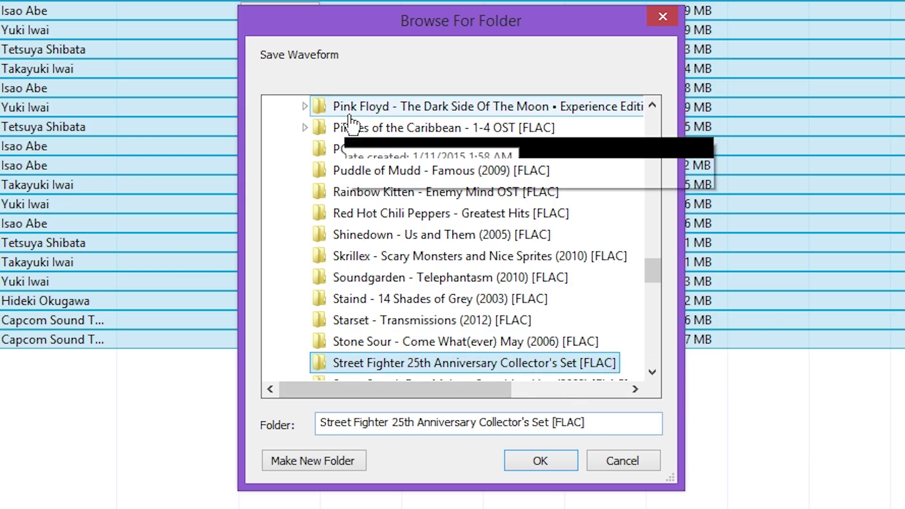
Step: Confirm the destination folder to start ripping and centre the Extracting Audio Data window
left_click(514, 462)
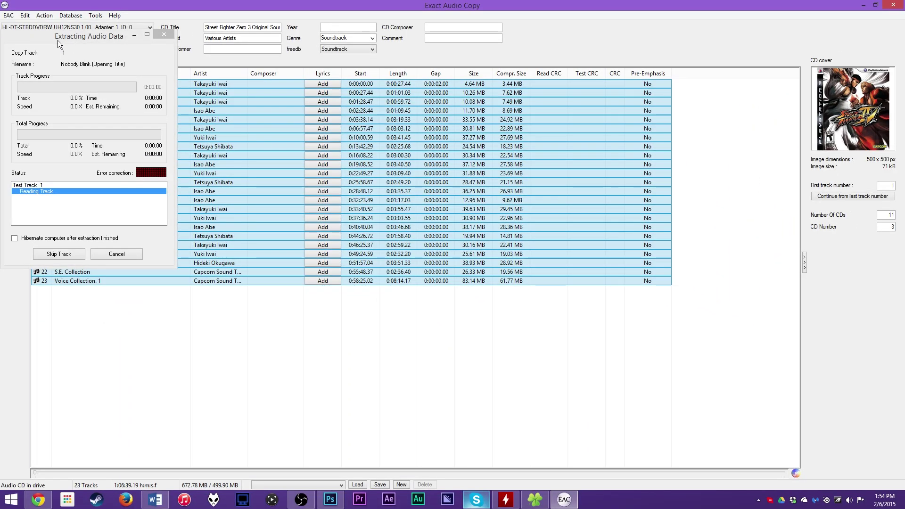
left_click_drag(58, 41, 348, 157)
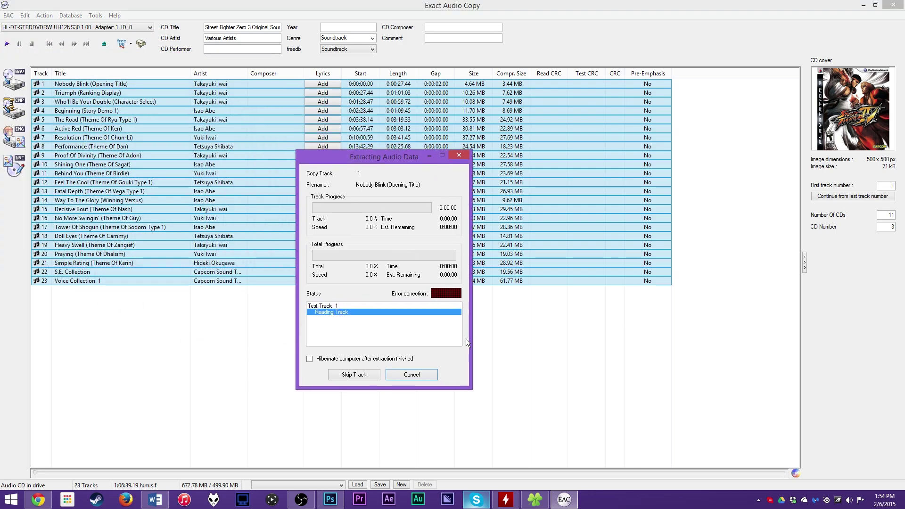